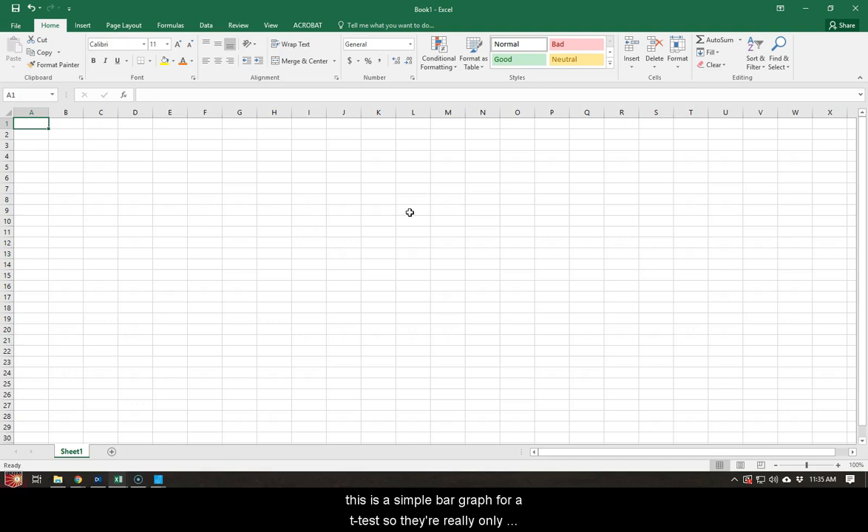
- Switch to JASP, close the t-test options, and review the workhr t-test output alongside the data set's phd and workhr columns
key("alt+Tab")
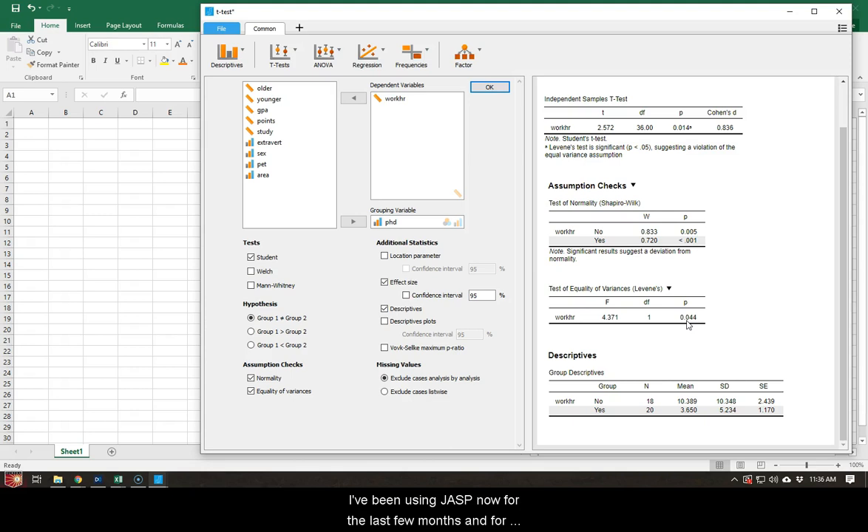
left_click(490, 88)
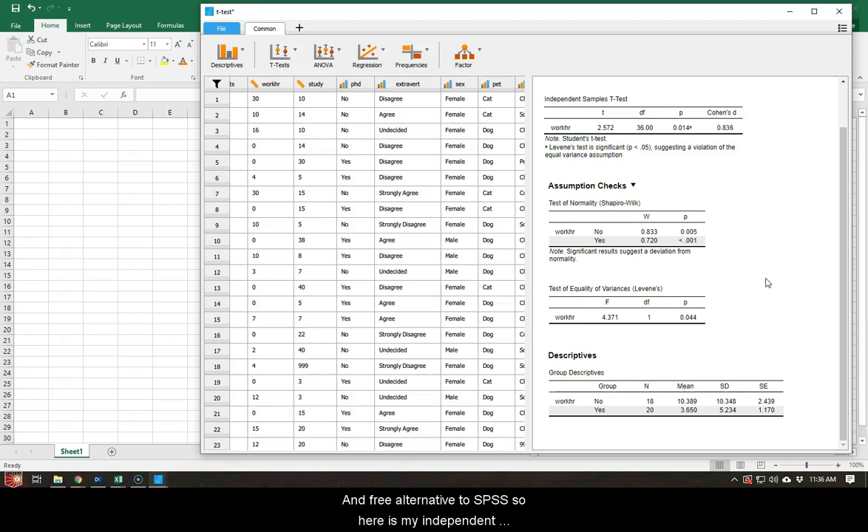
scroll(779, 311, "up", 1)
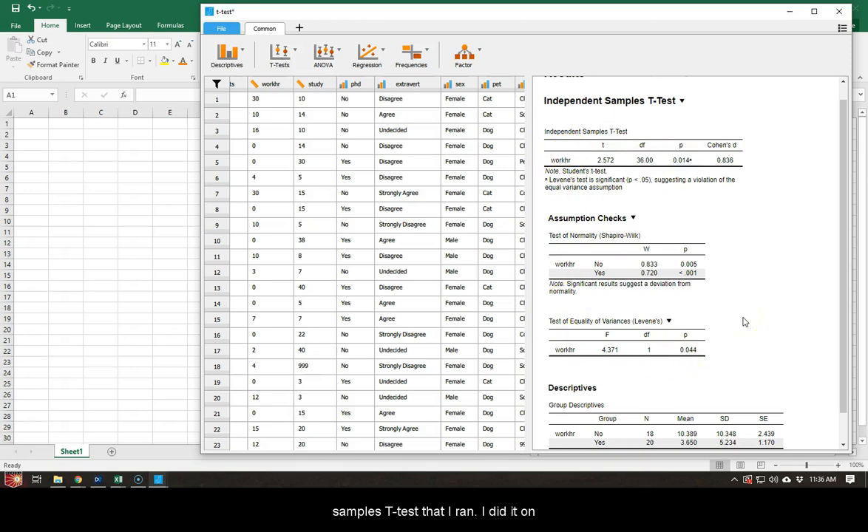
scroll(745, 321, "down", 1)
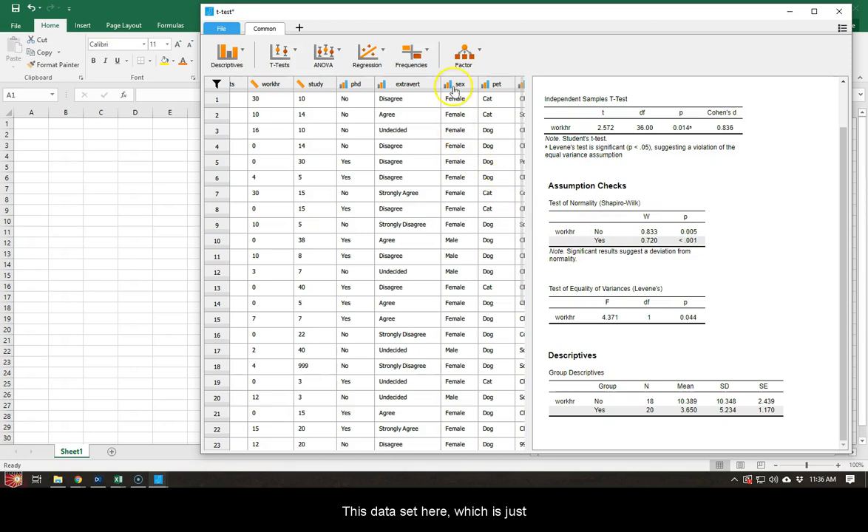
left_click_drag(354, 453, 392, 448)
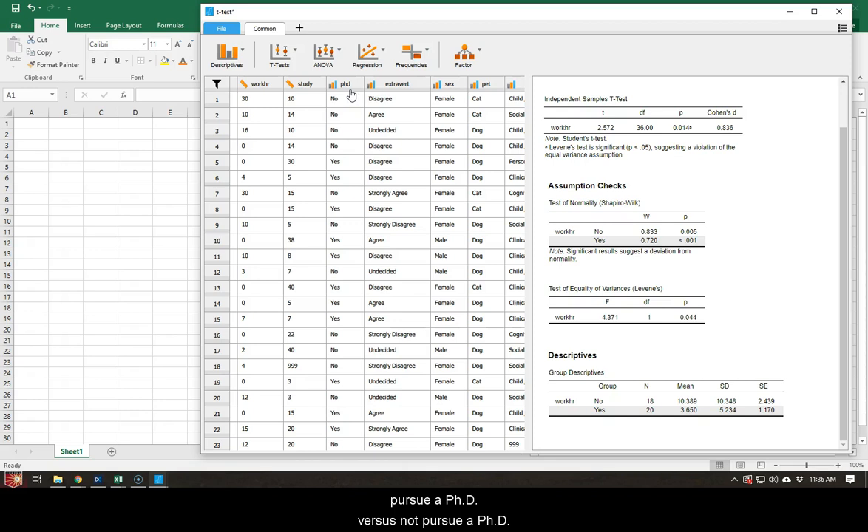
left_click_drag(385, 449, 426, 449)
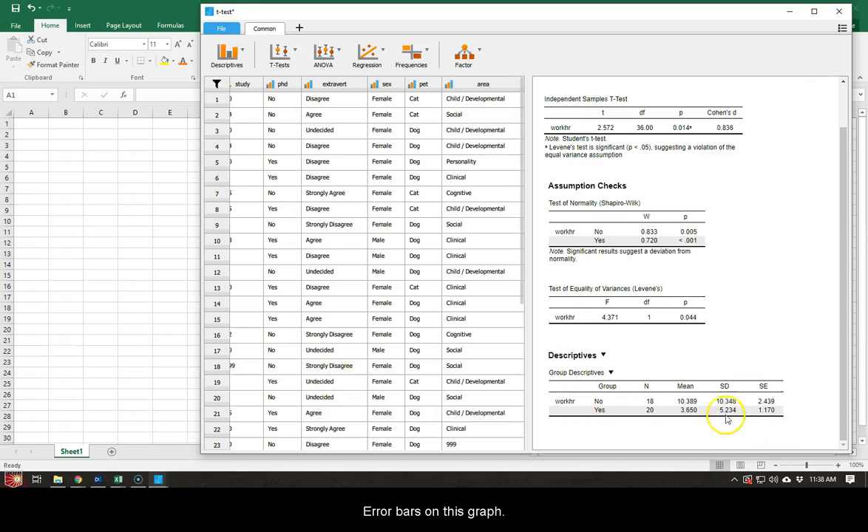
- Switch back to Excel and enter the group labels "No PhD" in C3 and "Yes PhD" in D3
left_click(130, 213)
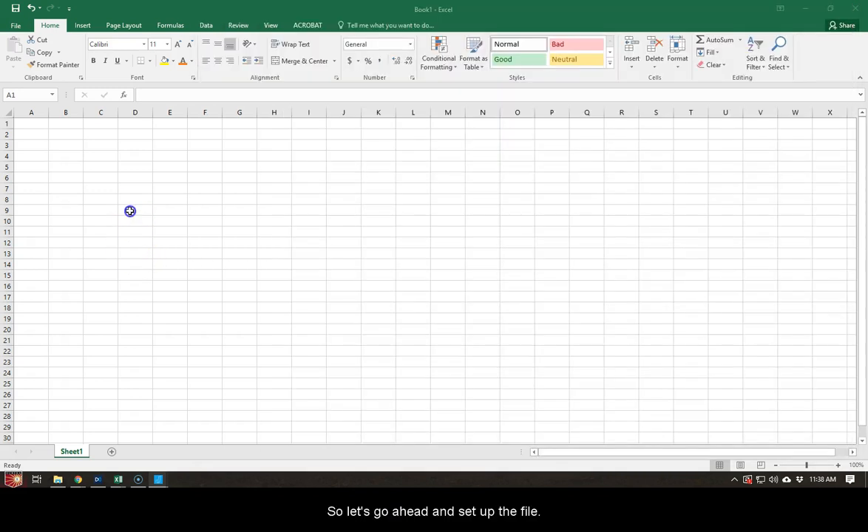
left_click(108, 149)
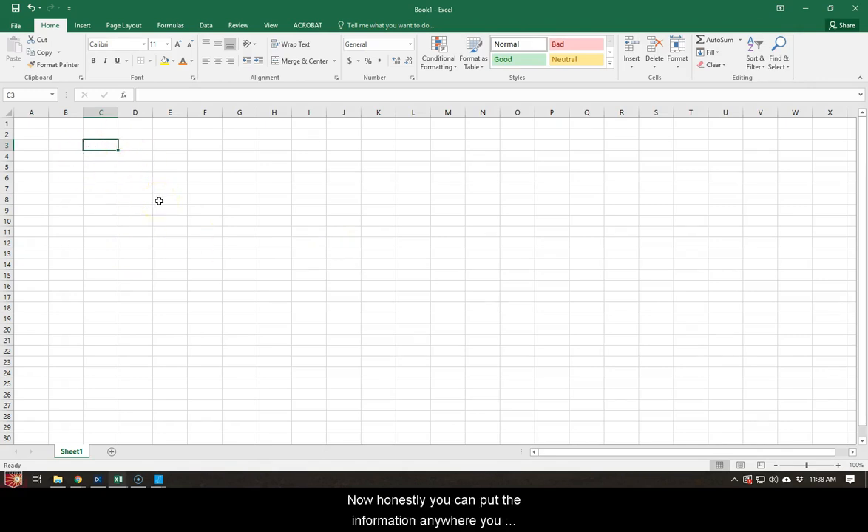
key("alt+Tab")
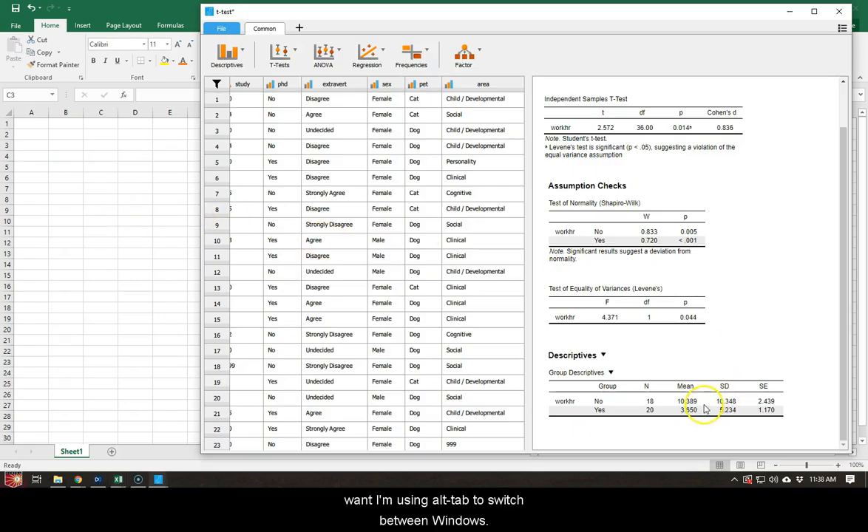
key("alt+Tab")
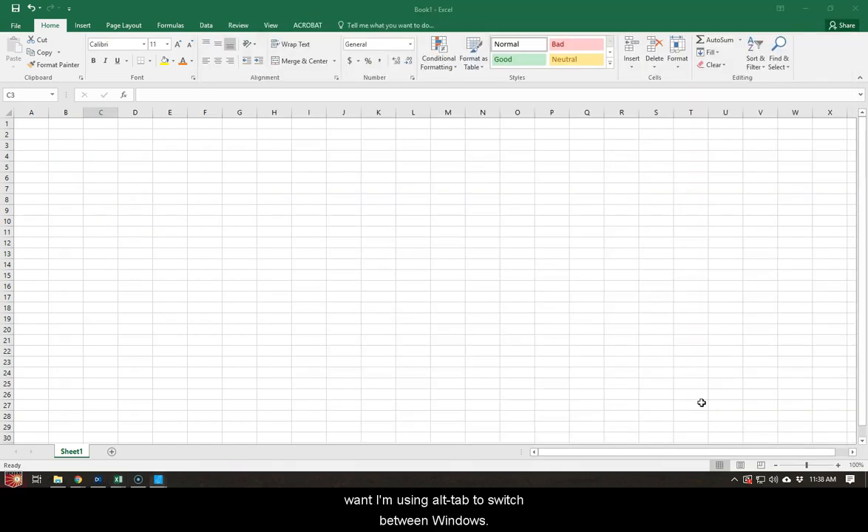
type("No PhD")
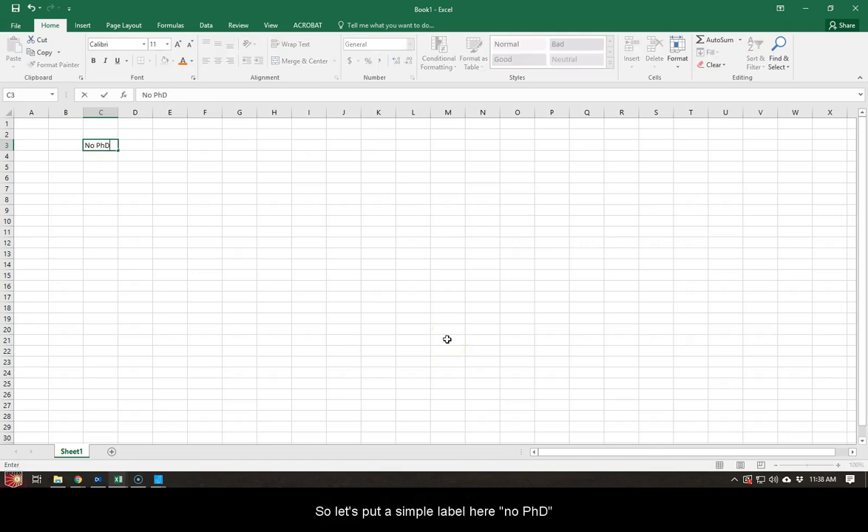
key("Tab")
type("Yes")
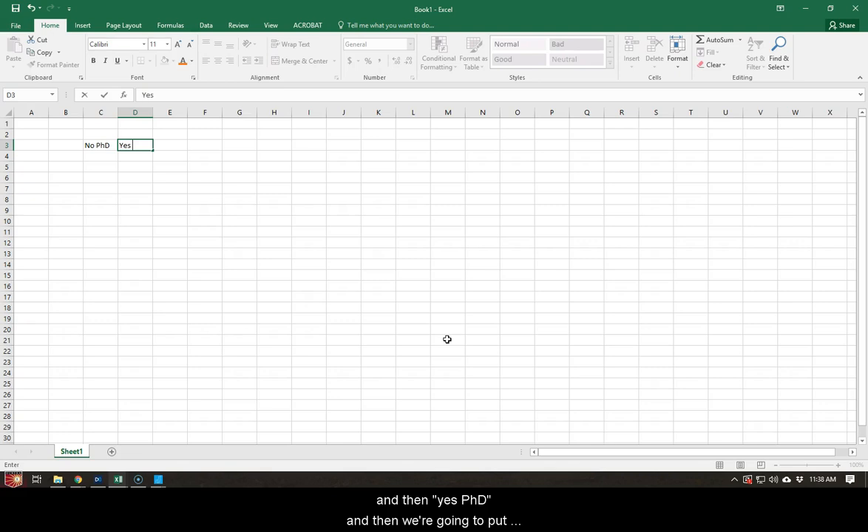
key("Return")
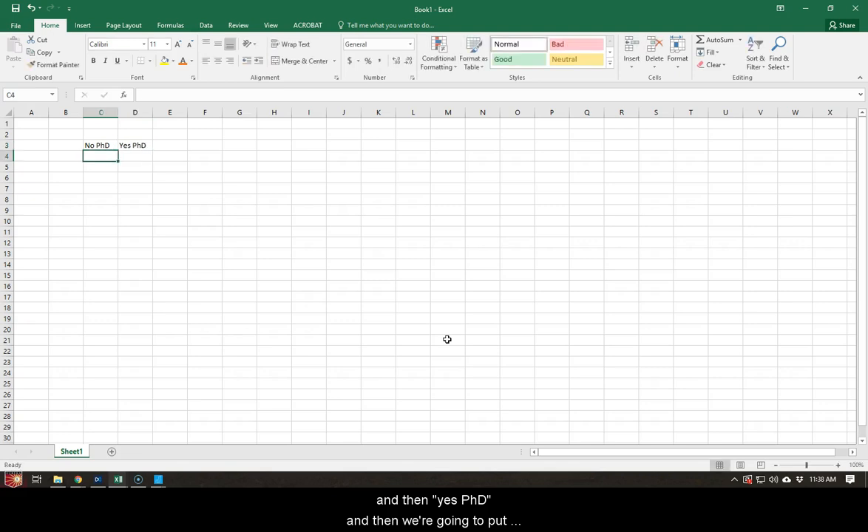
- Enter the group means from the JASP descriptives table, rounded to two decimals, as 10.39 in C4 and 3.65 in D4
key("alt+Tab")
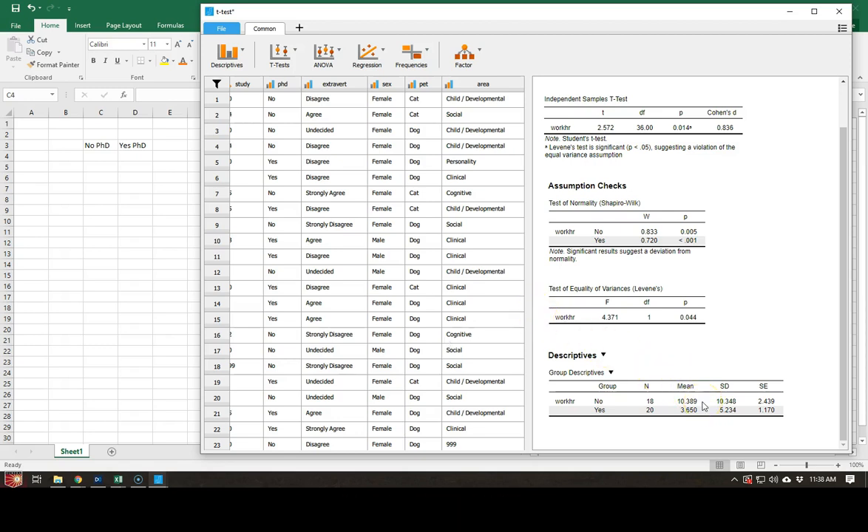
key("alt+Tab")
type("10.")
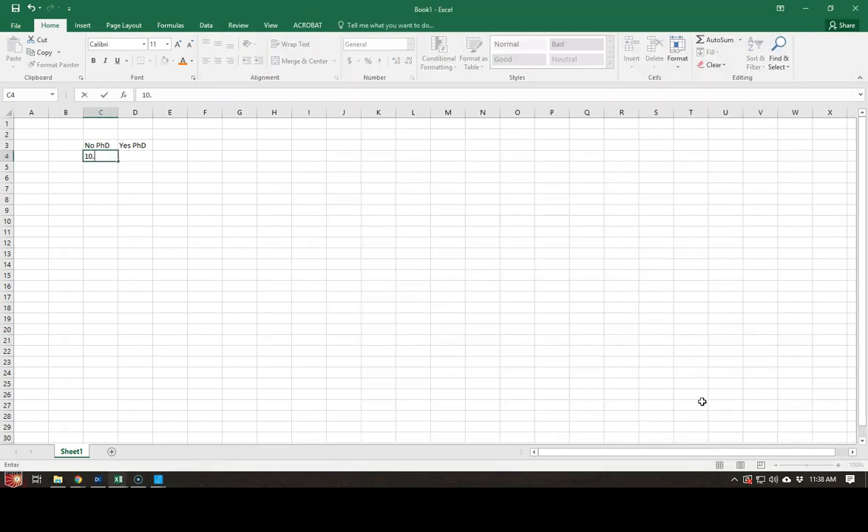
key("Tab")
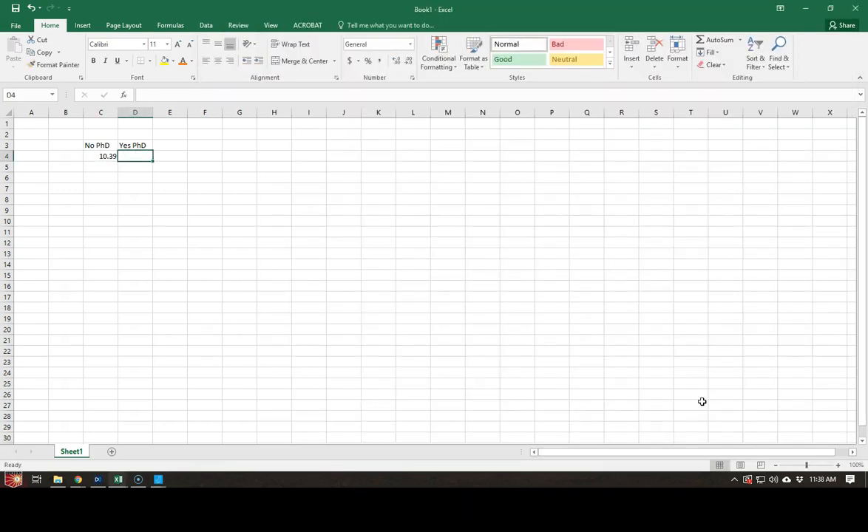
key("alt+Tab")
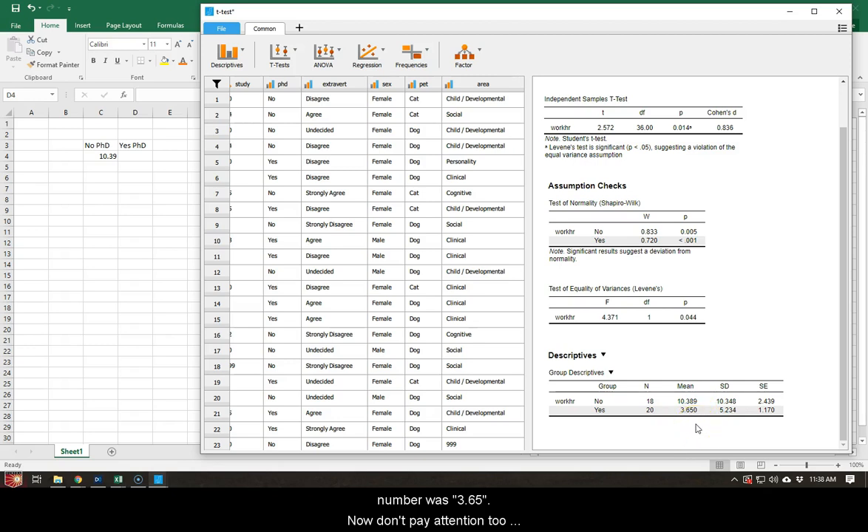
key("alt+Tab")
type("3.65")
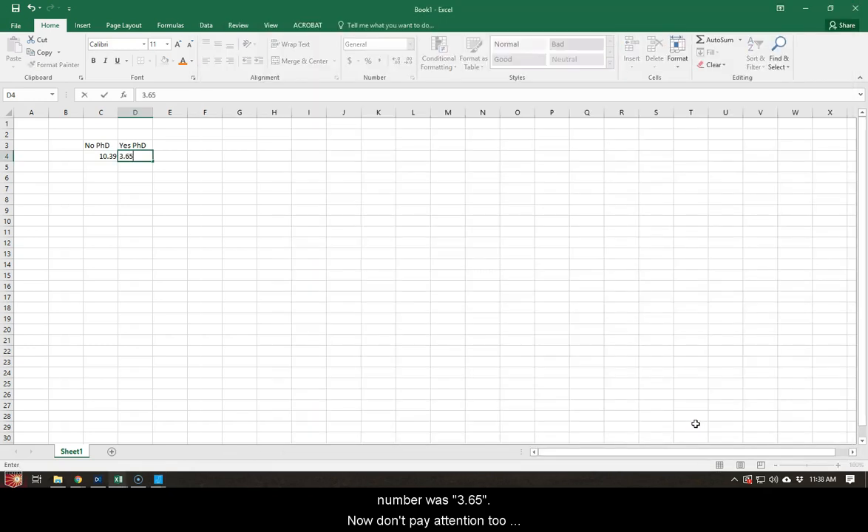
key("Tab")
key("Down")
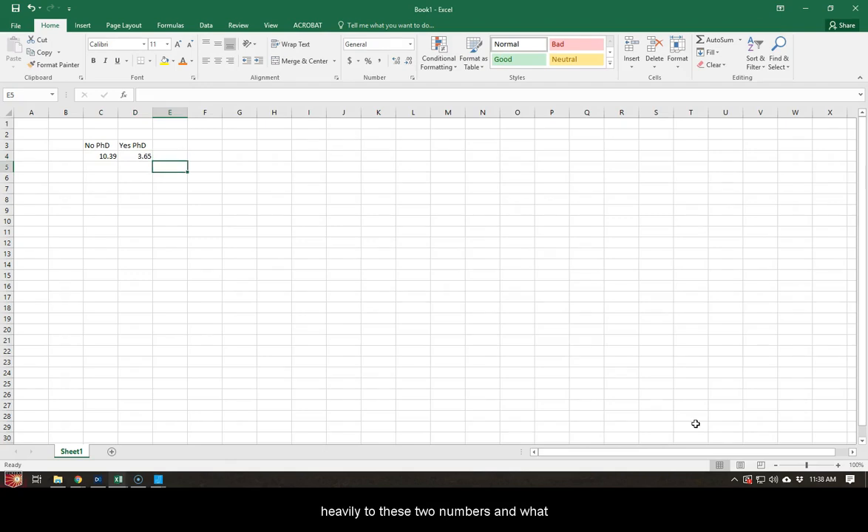
key("Up")
key("Left")
key("Left")
key("Right")
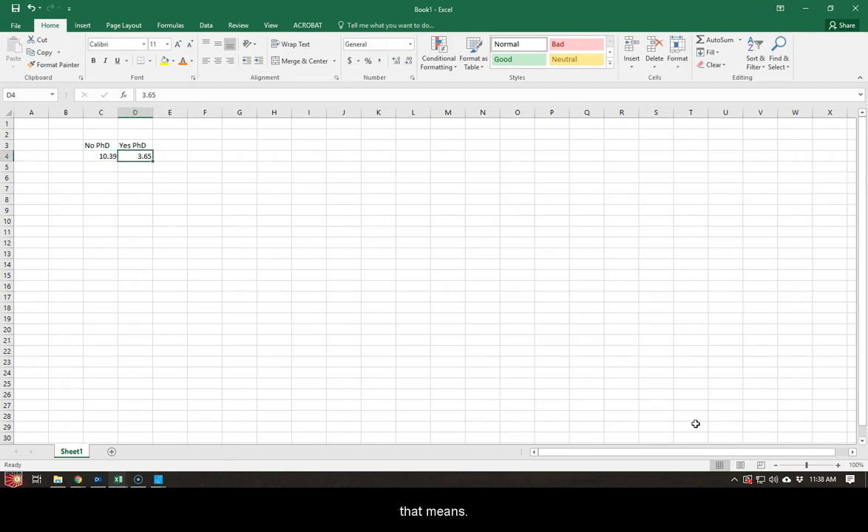
key("Right")
key("Left")
key("Left")
key("Right")
key("Left")
key("Right")
key("Left")
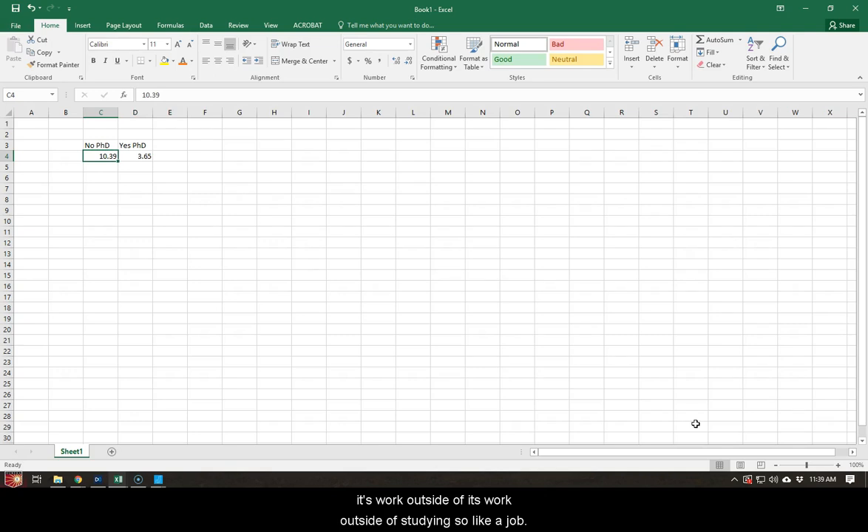
key("Right")
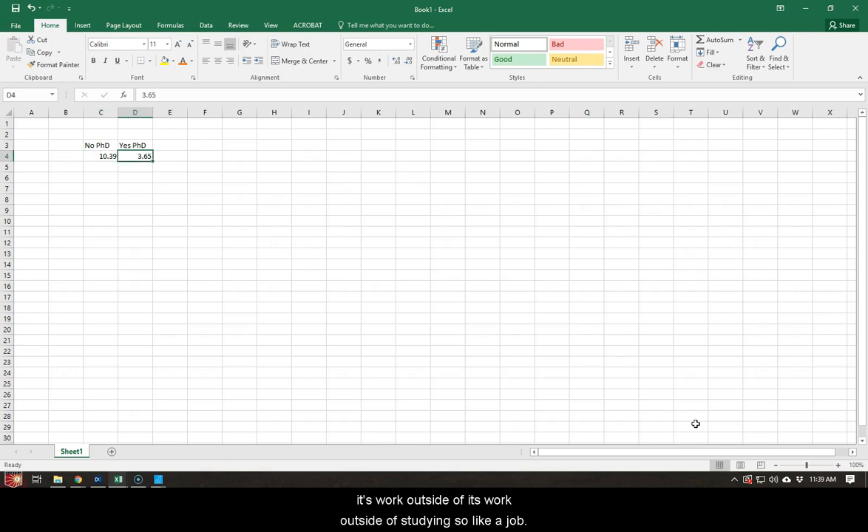
- Label the standard error row by entering "Std Err" in cell B6
key("Down")
key("Down")
key("Left")
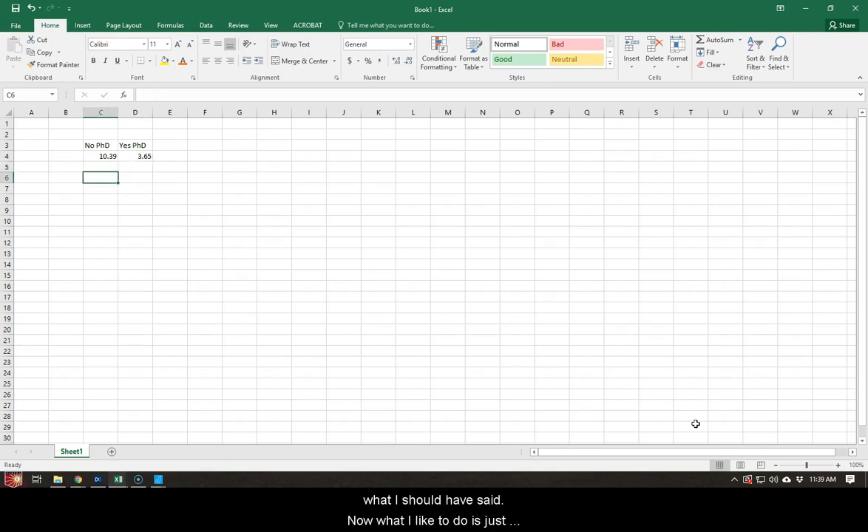
key("Left")
type("Std Err")
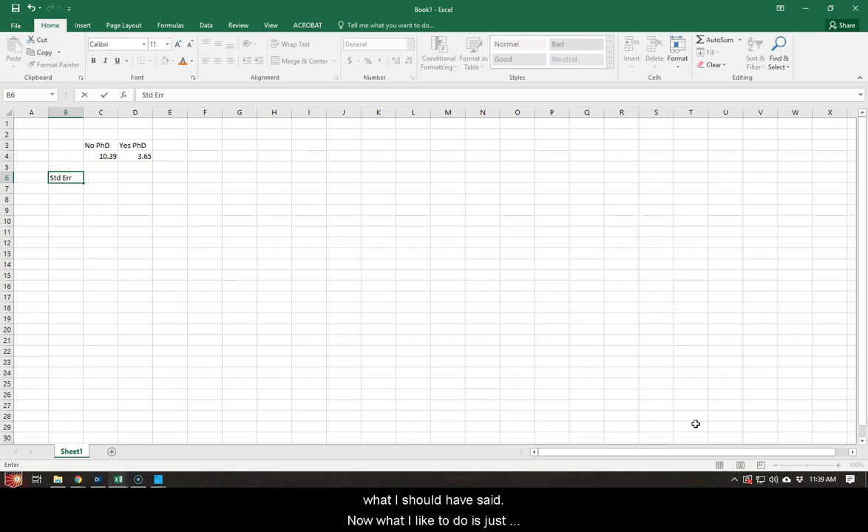
key("Tab")
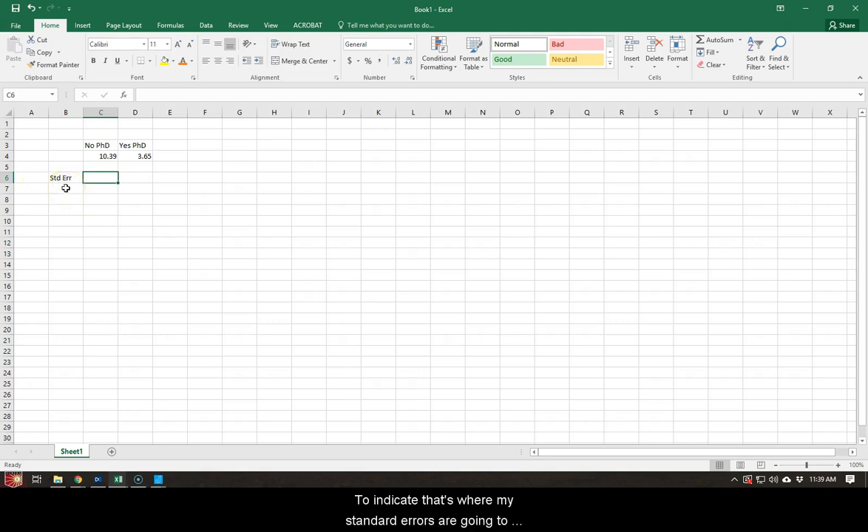
- Enter the standard errors from the JASP descriptives table in the same group order, 2.44 in C6 and 1.17 in D6
key("alt+Tab")
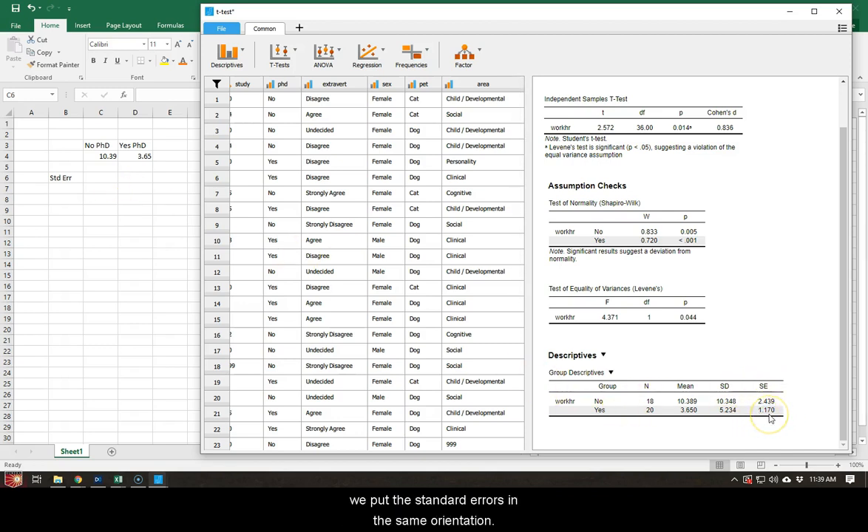
left_click(99, 178)
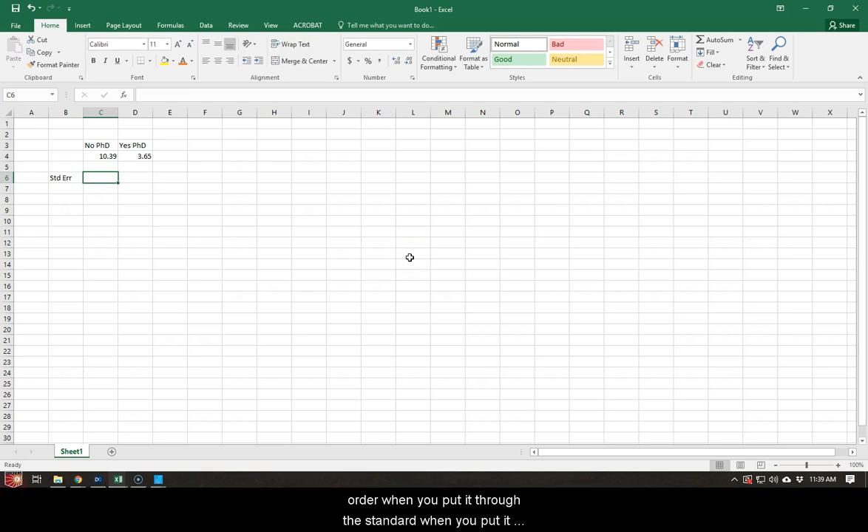
key("alt+Tab")
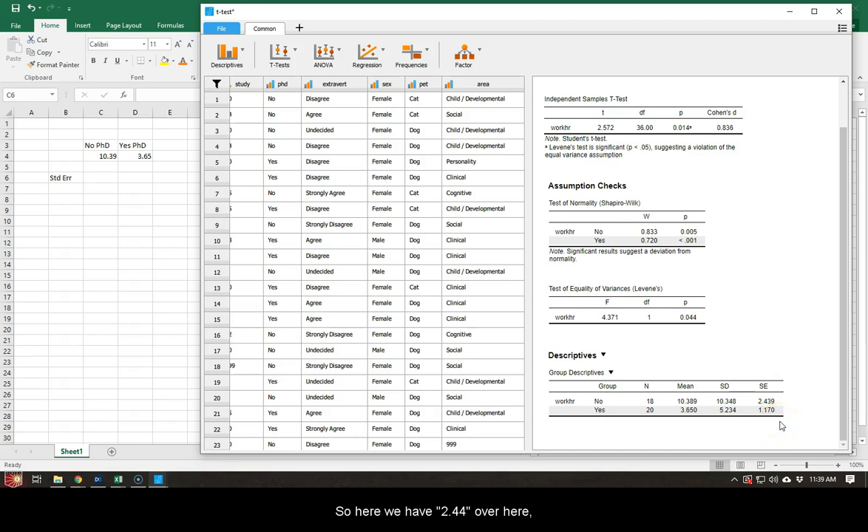
key("alt+Tab")
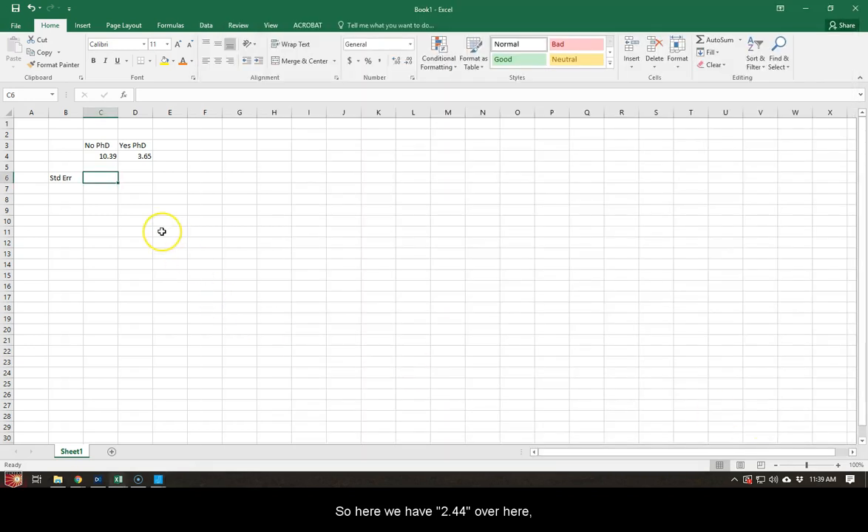
type("2.44")
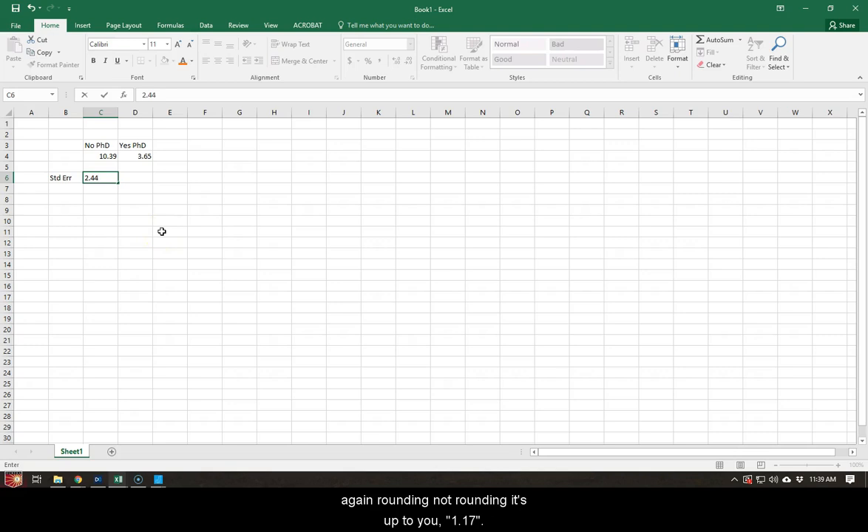
key("Tab")
key("alt+Tab")
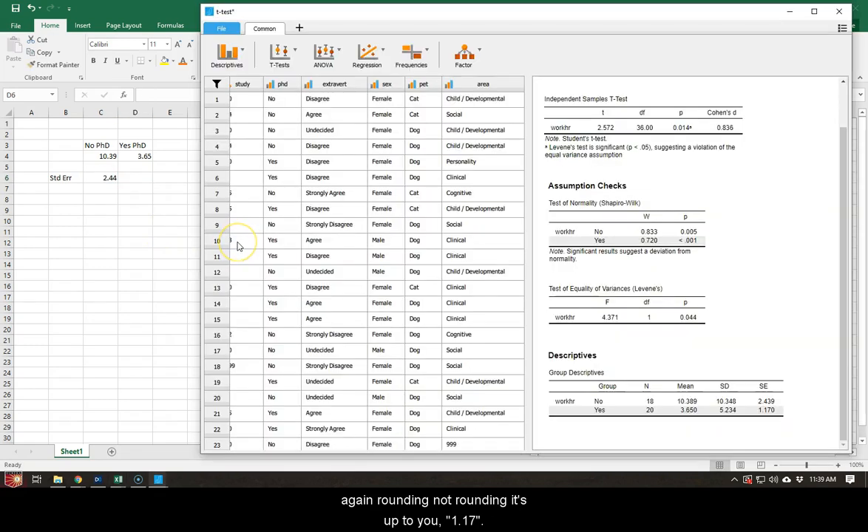
key("alt+Tab")
type("1.17")
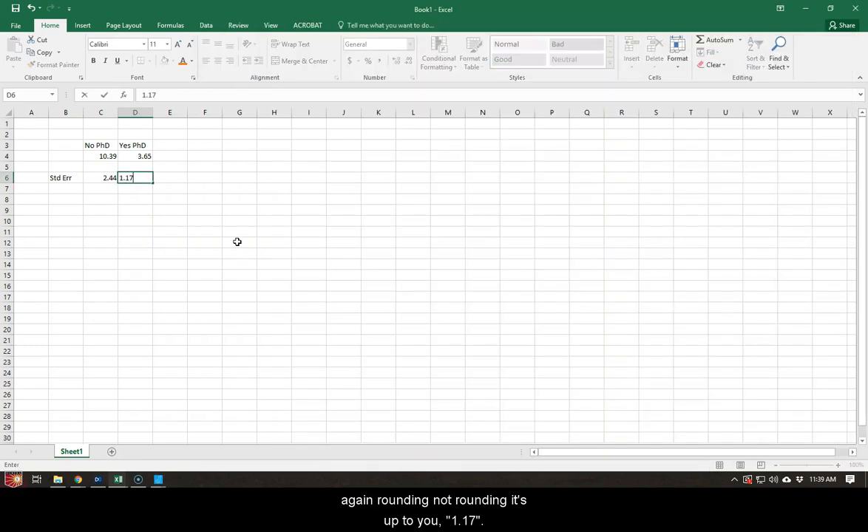
left_click(237, 242)
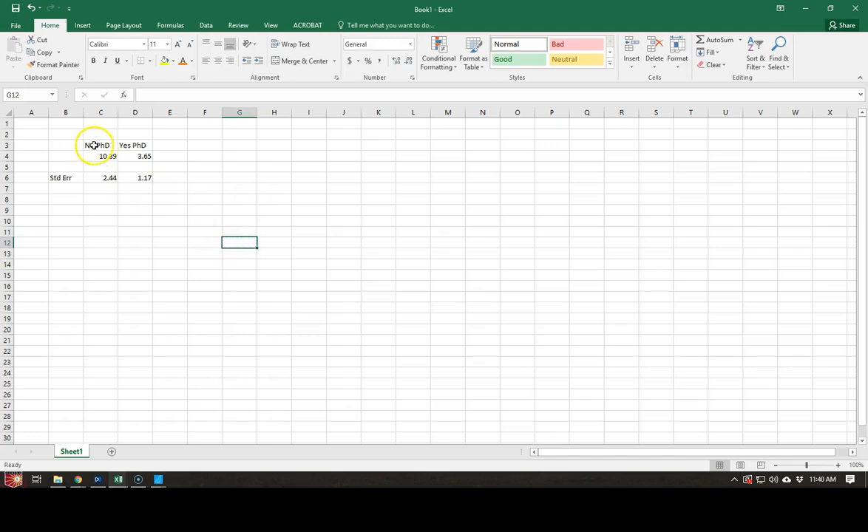
- Insert a 2-D clustered column chart of C3:D4, then move and enlarge it to cover about H2 to P20
left_click_drag(93, 145, 137, 155)
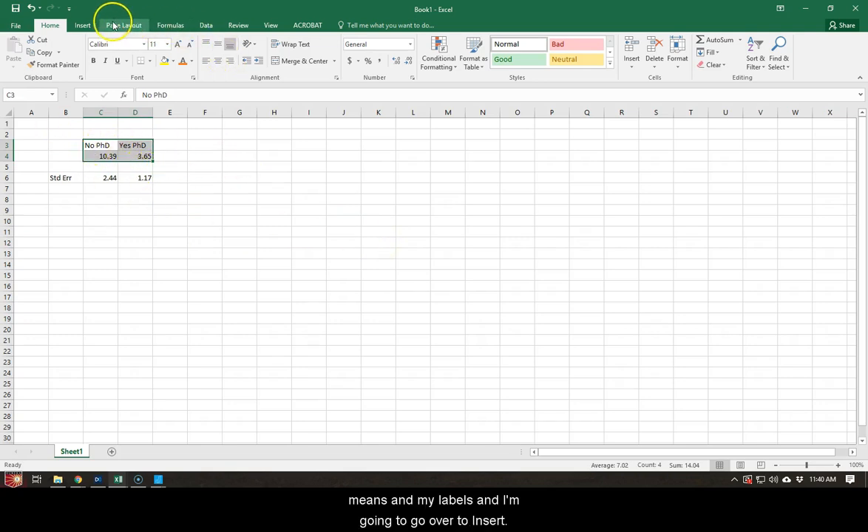
left_click(81, 25)
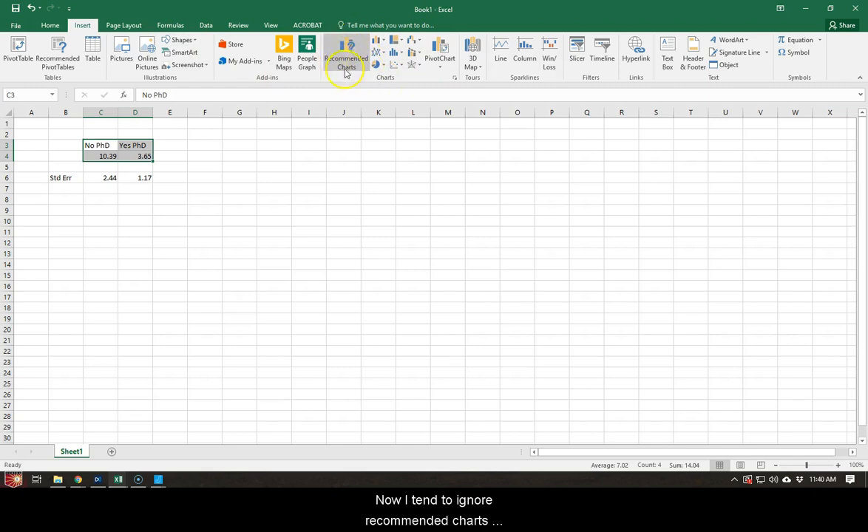
left_click(381, 44)
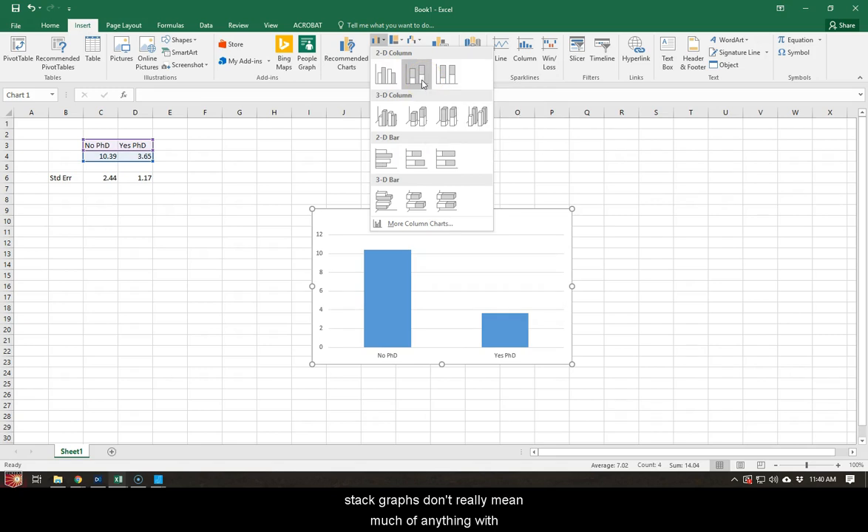
left_click(383, 82)
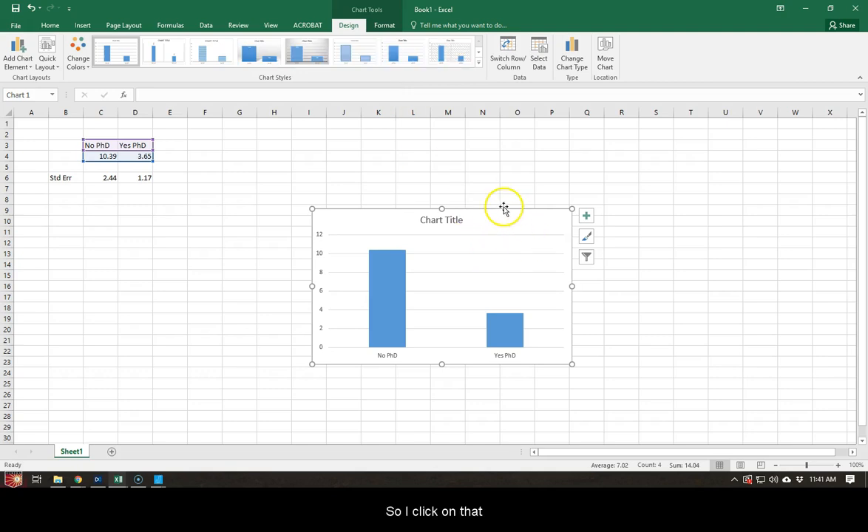
left_click_drag(504, 208, 452, 130)
left_click_drag(517, 285, 569, 335)
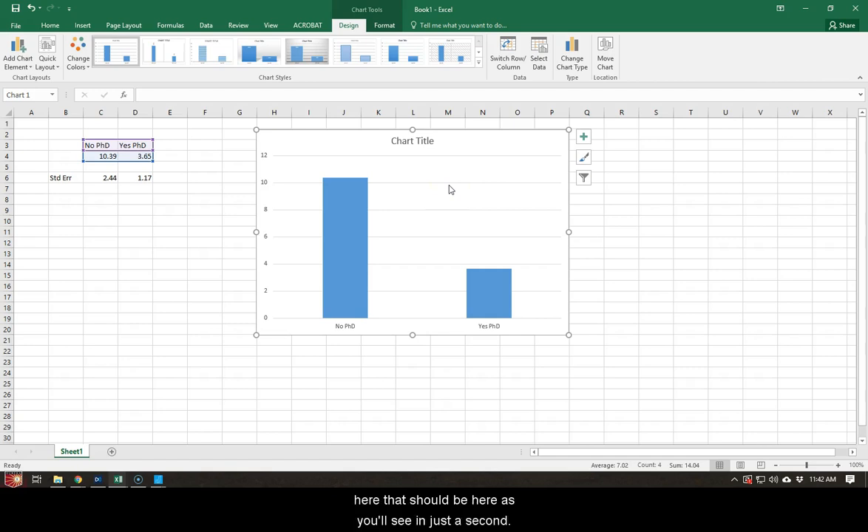
- Delete the chart title from the column chart
left_click(424, 138)
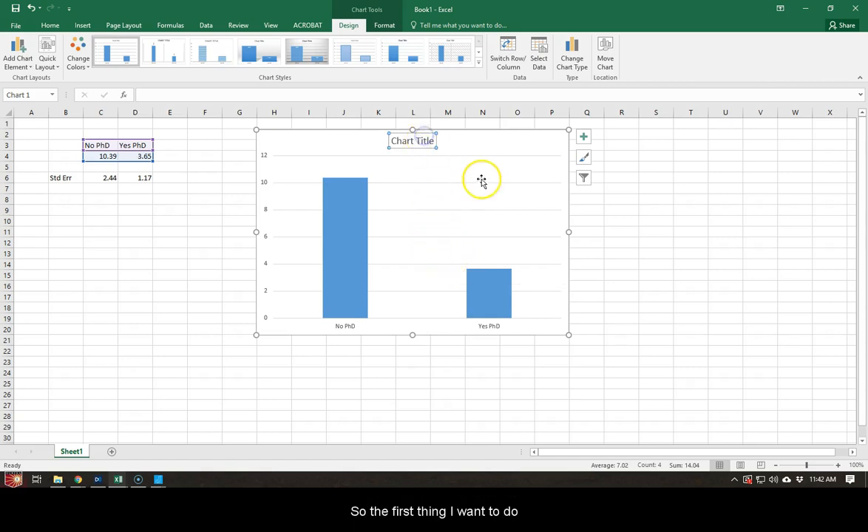
right_click(426, 134)
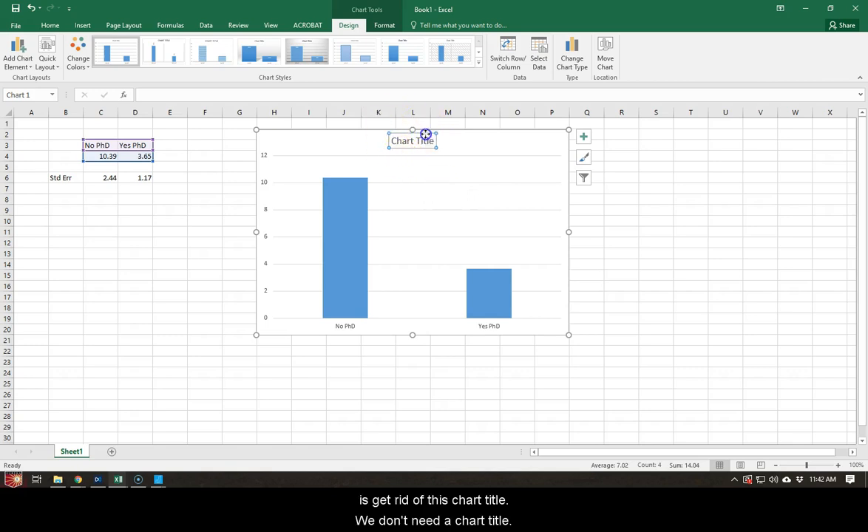
key("Delete")
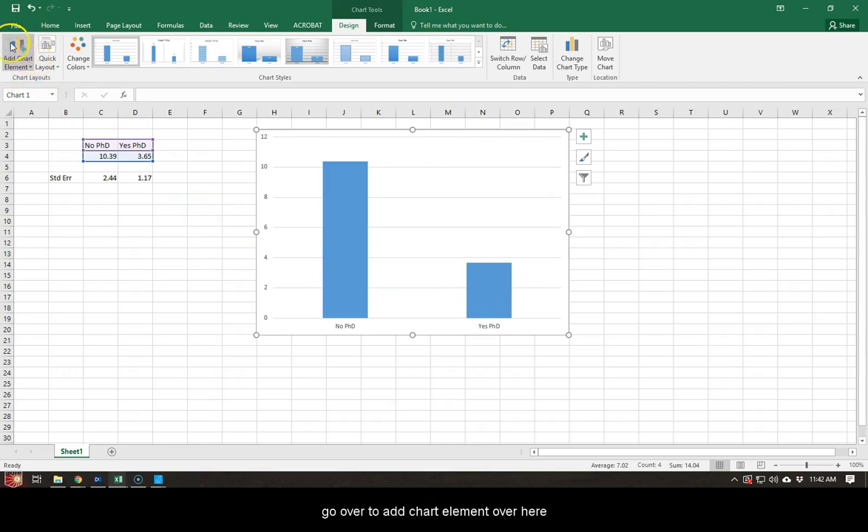
- Add a primary horizontal axis title to the chart reading "Career Aspiration"
left_click(21, 64)
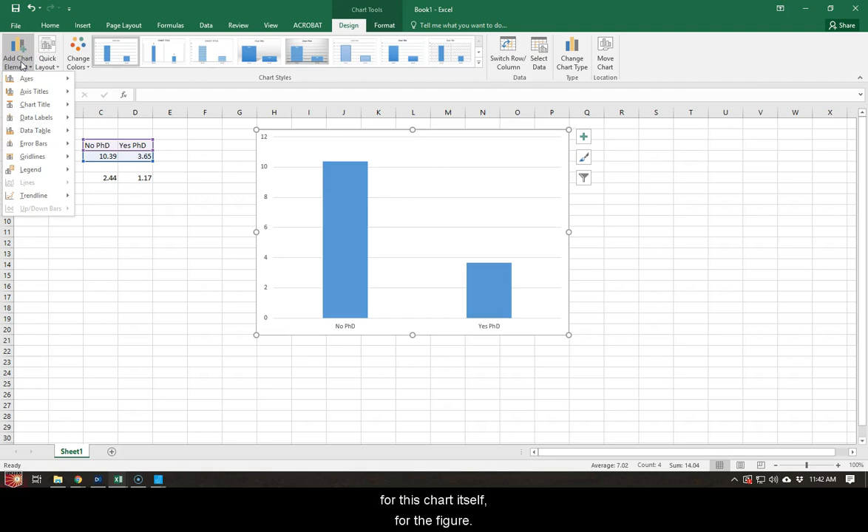
left_click(34, 93)
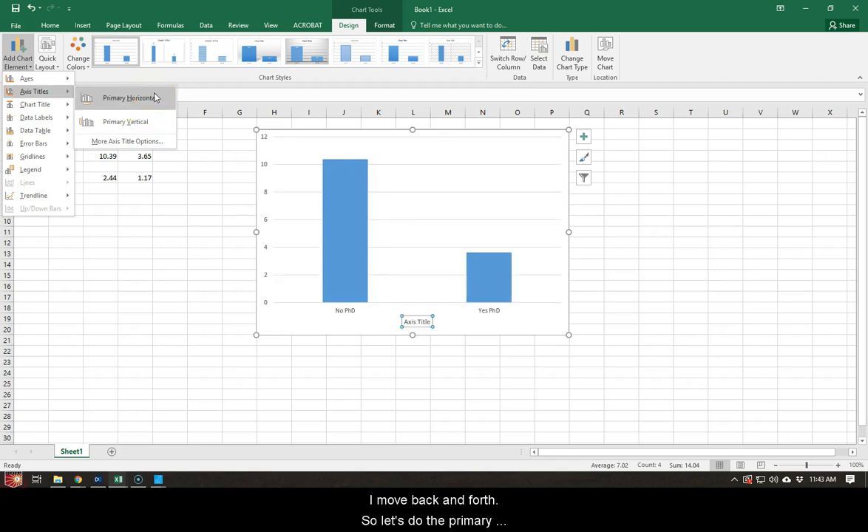
left_click(127, 97)
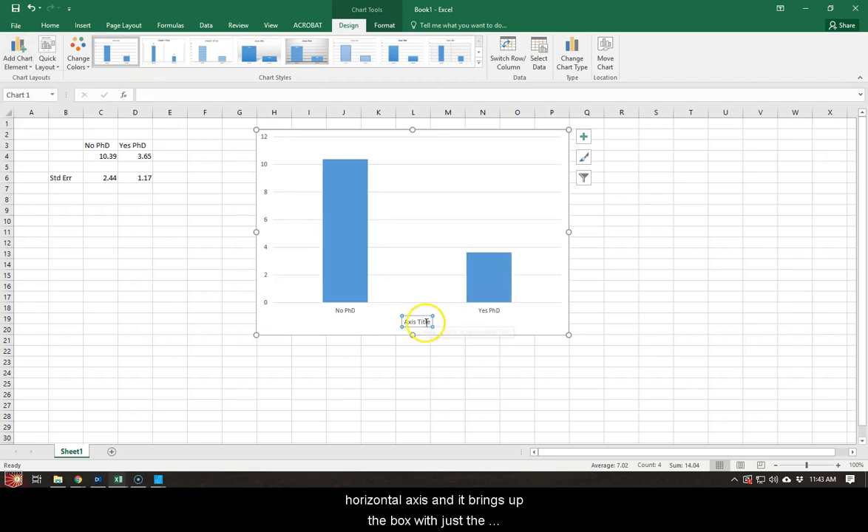
left_click(418, 322)
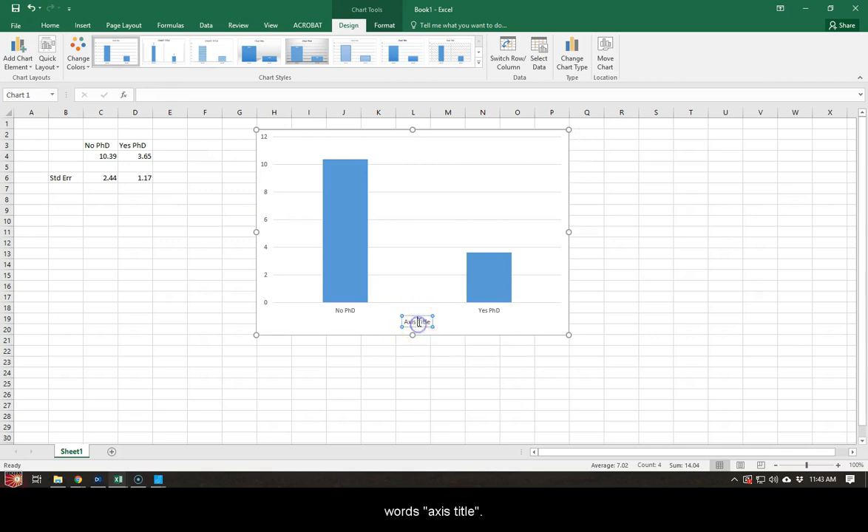
double_click(418, 323)
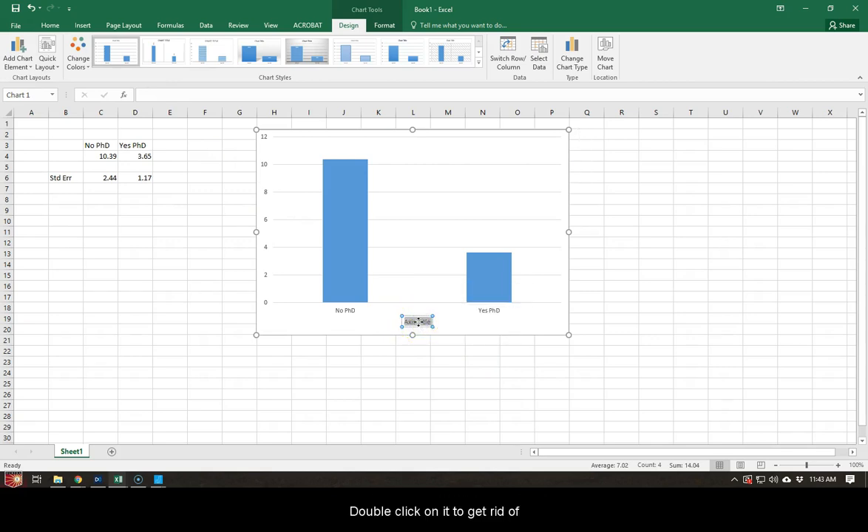
key("Delete")
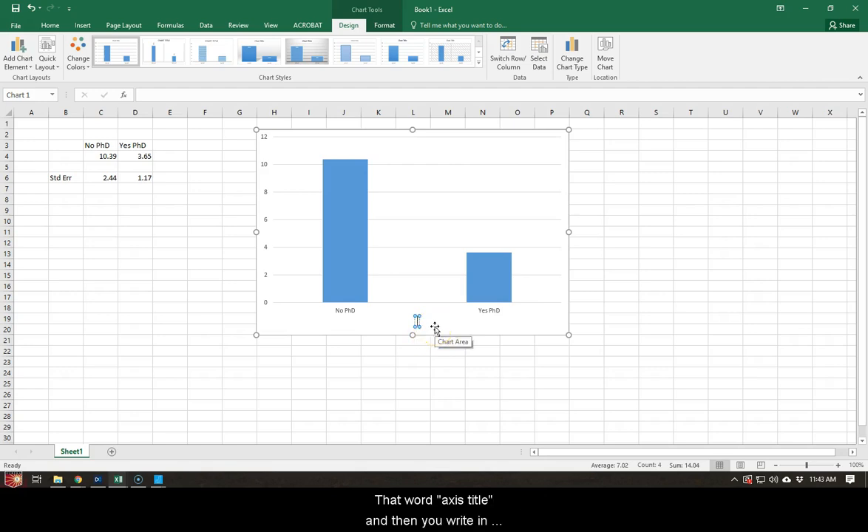
type("Car")
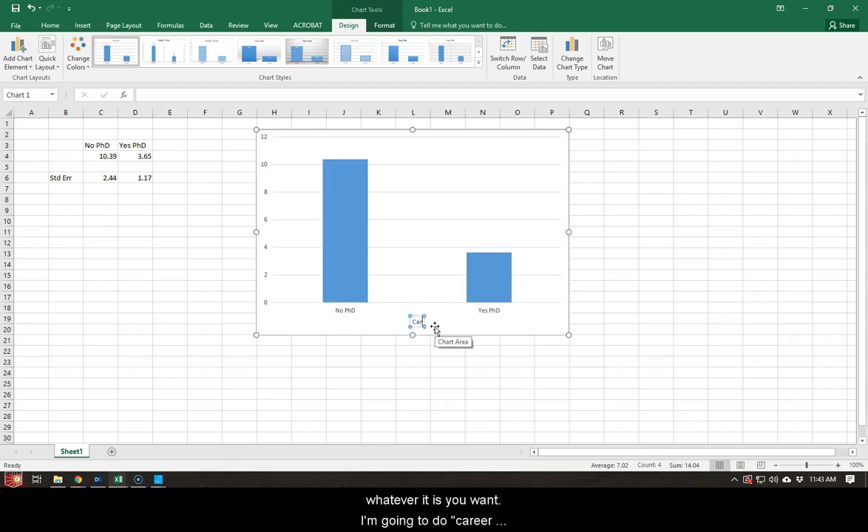
type("eer Aspiration")
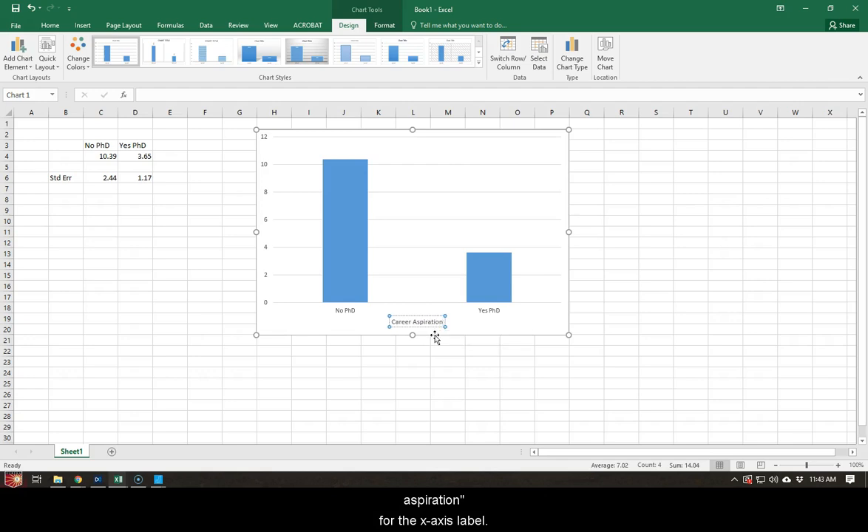
left_click(435, 337)
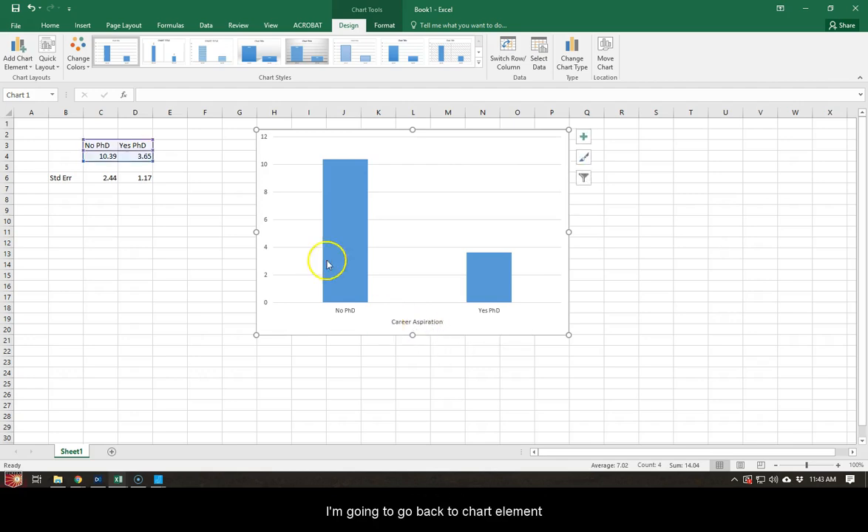
- Add a primary vertical axis title to the chart and clear its placeholder text
left_click(18, 51)
mouse_move(42, 90)
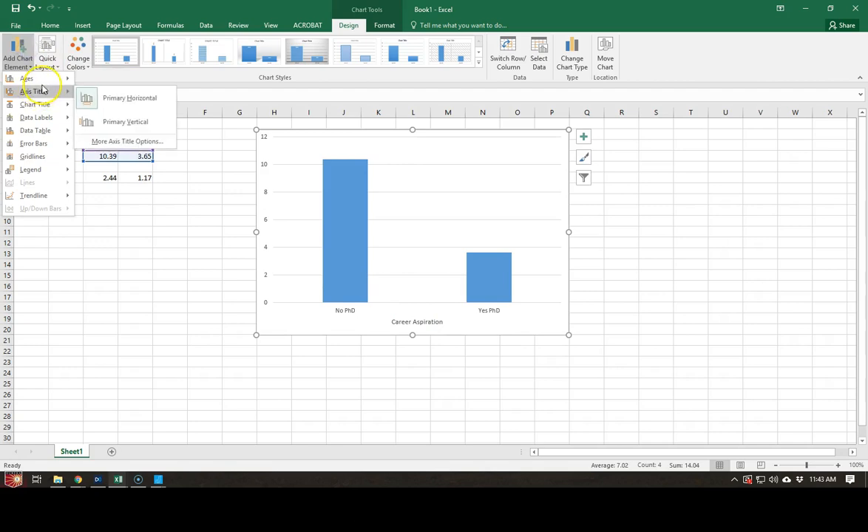
left_click(122, 126)
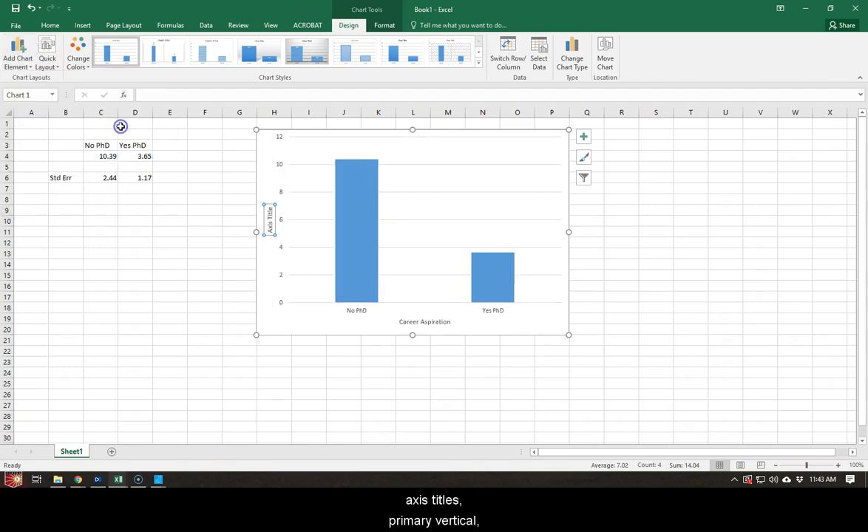
double_click(270, 220)
double_click(270, 221)
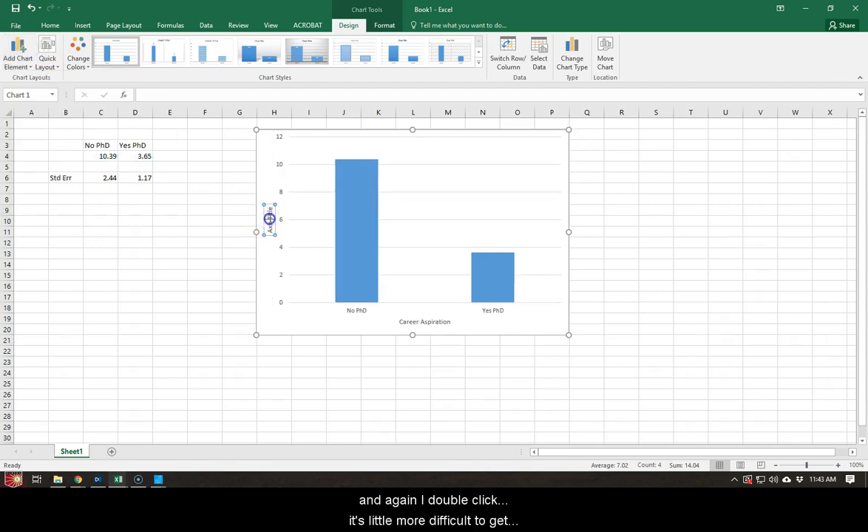
left_click(270, 221)
double_click(270, 221)
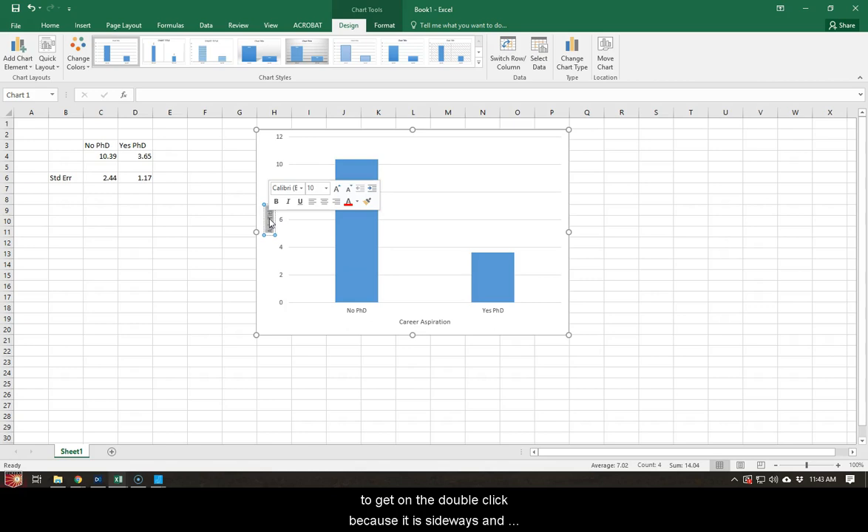
key("BackSpace")
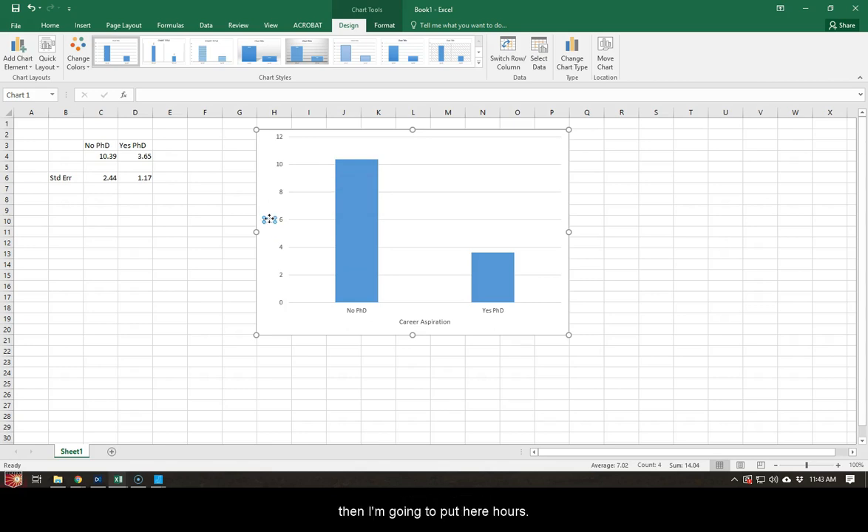
- Enter "Hours Spent Working Outside of Job" as the vertical axis title
type("Hours")
key("BackSpace")
key("BackSpace")
key("BackSpace")
key("BackSpace")
key("BackSpace")
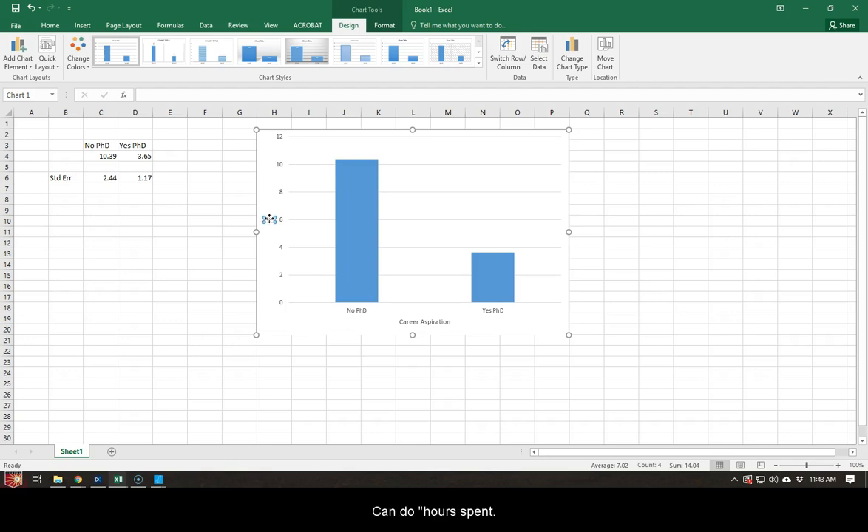
type("Hours Spent")
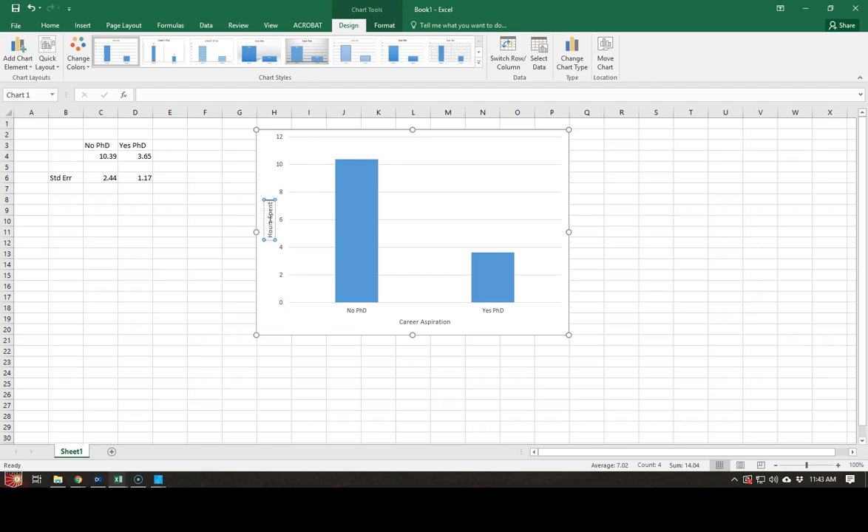
type(" Working")
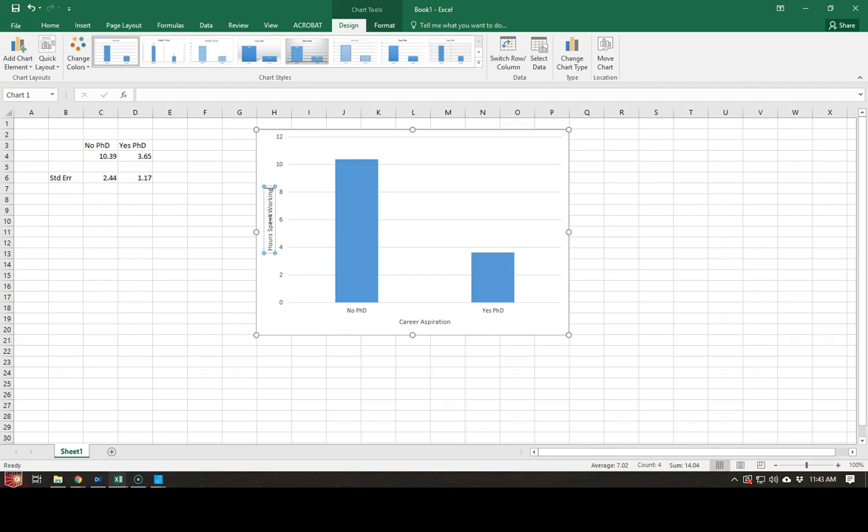
type(" Outside of")
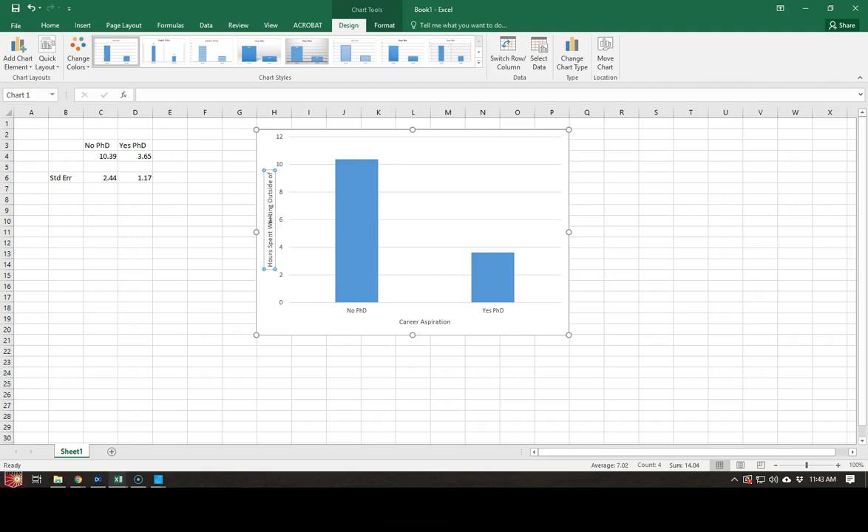
type(" Job")
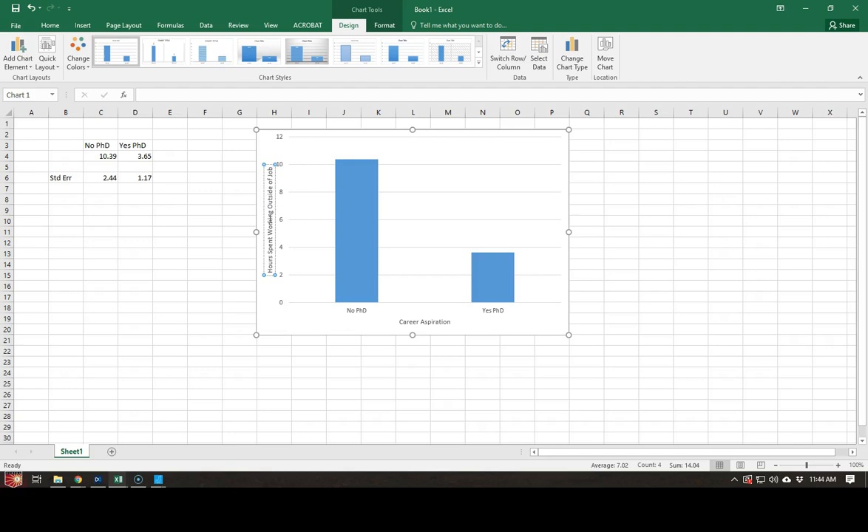
left_click(256, 253)
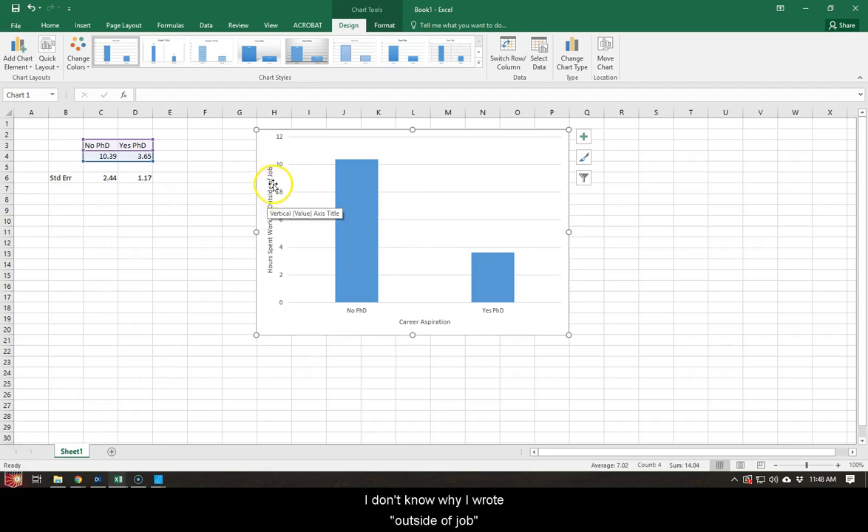
- Replace "Job" with "School" in the vertical axis title and close the formatting pane
left_click(269, 185)
double_click(270, 175)
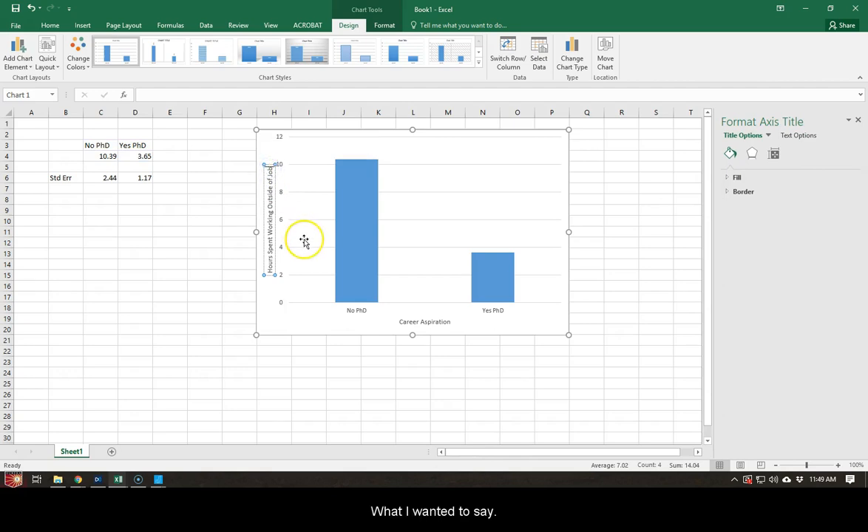
key("BackSpace")
key("BackSpace")
key("BackSpace")
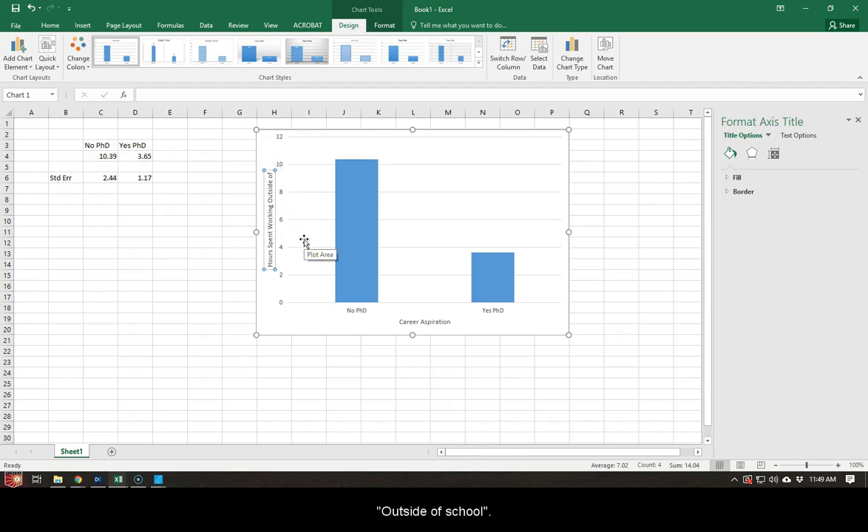
type("School")
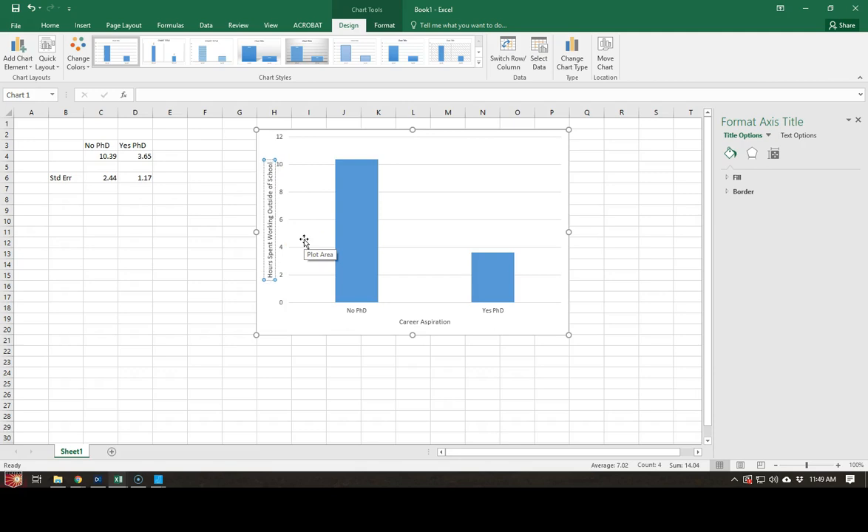
left_click(354, 335)
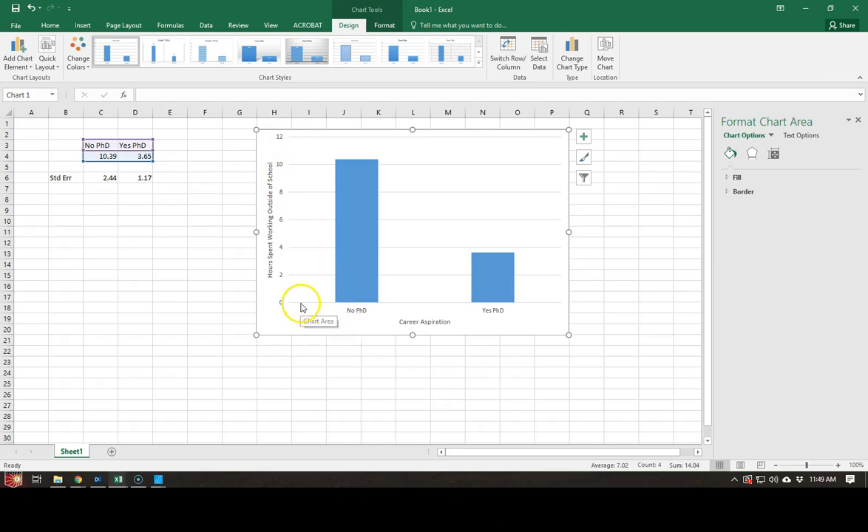
left_click(858, 121)
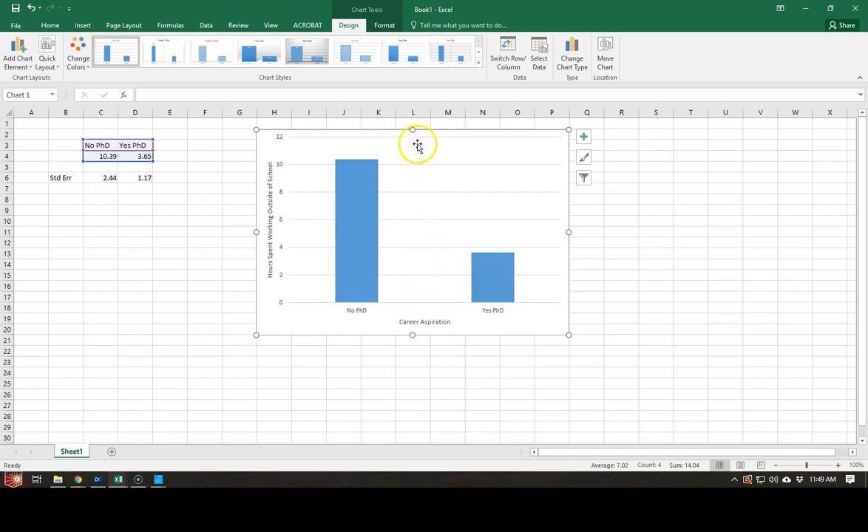
- Remove the primary major horizontal gridlines from the chart
left_click(26, 59)
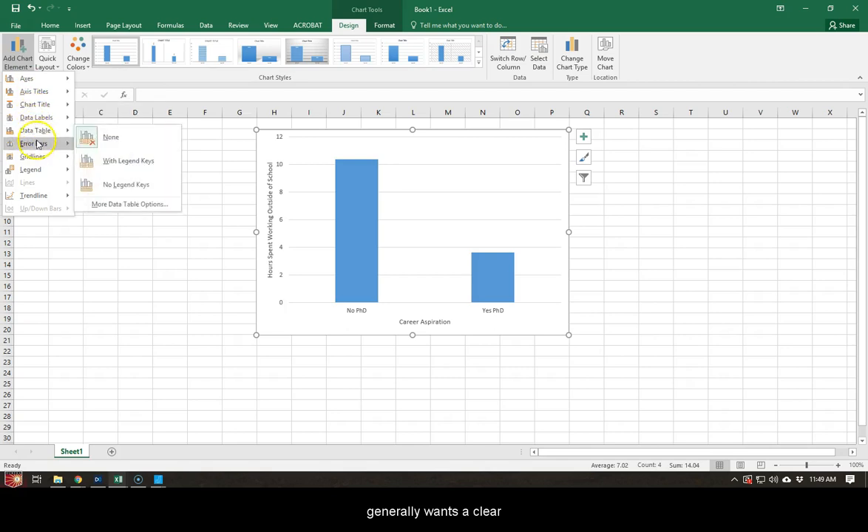
mouse_move(39, 160)
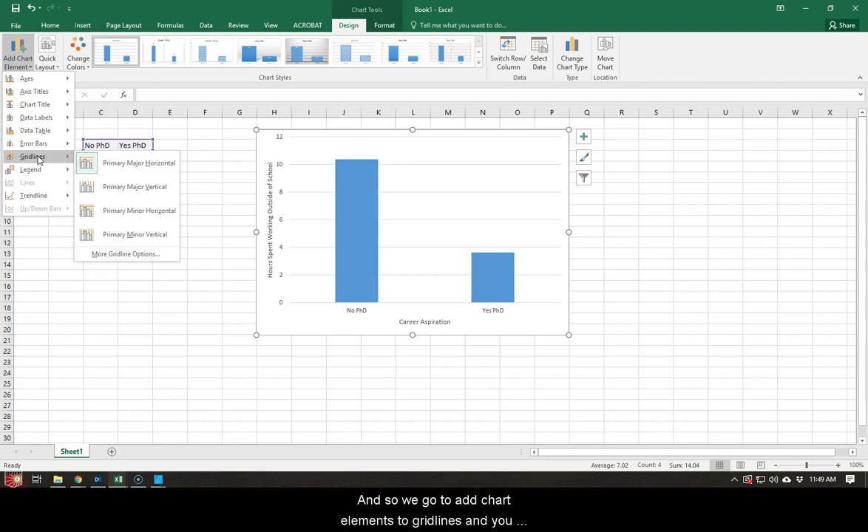
left_click(34, 156)
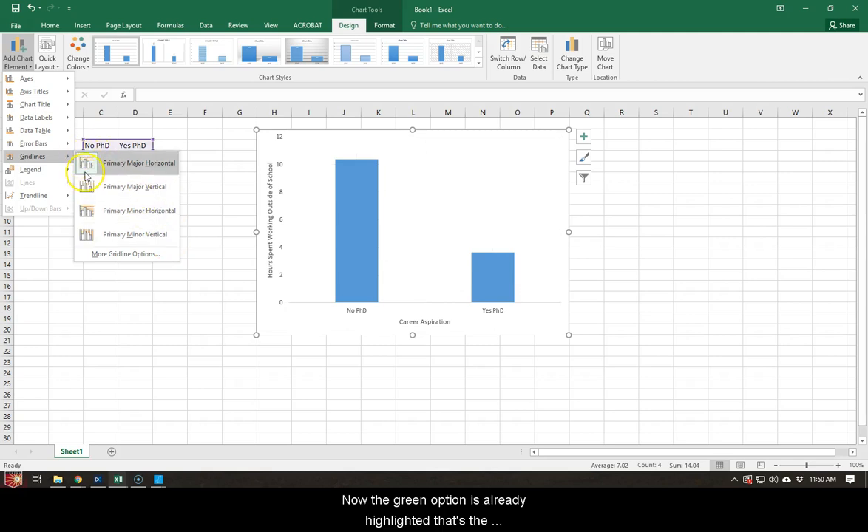
left_click(160, 169)
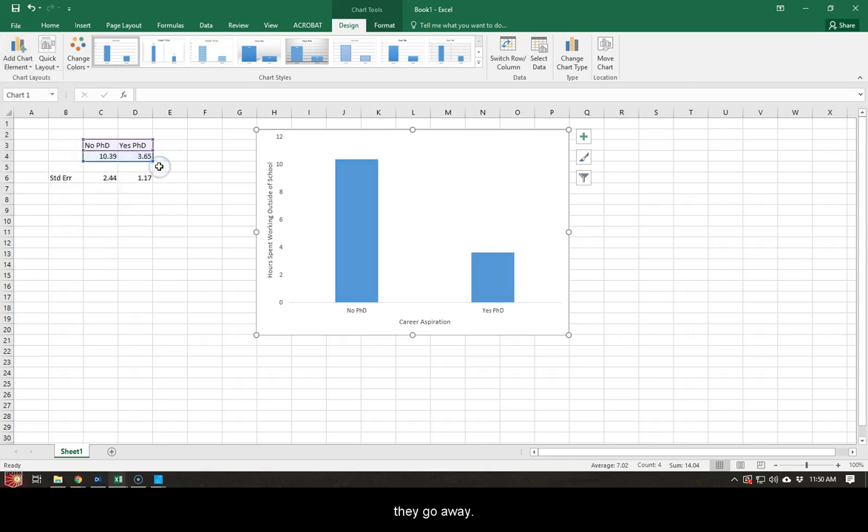
left_click(426, 258)
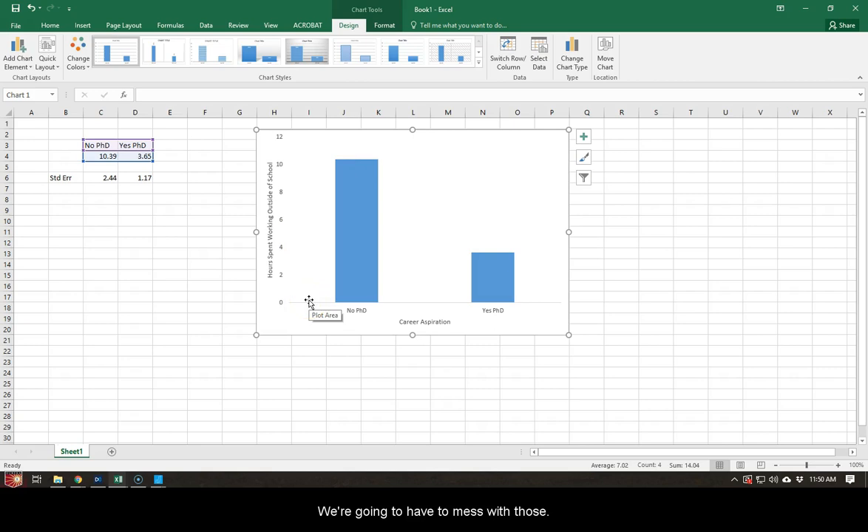
- Change the chart's horizontal axis line to black (Black, Text 1), close the formatting pane and deselect the chart
left_click(17, 68)
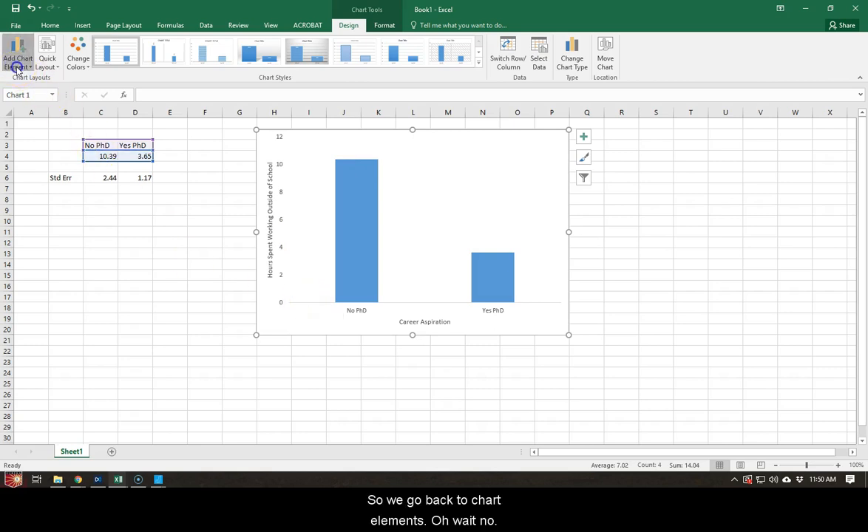
left_click(17, 69)
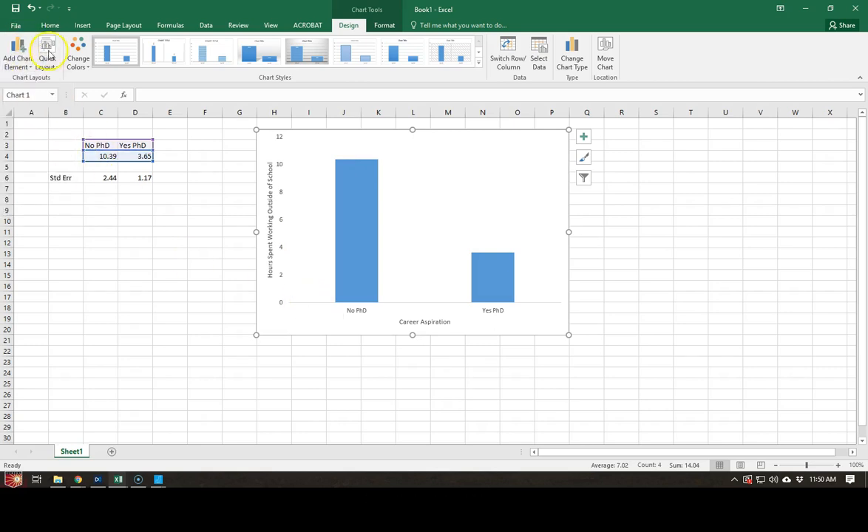
double_click(444, 303)
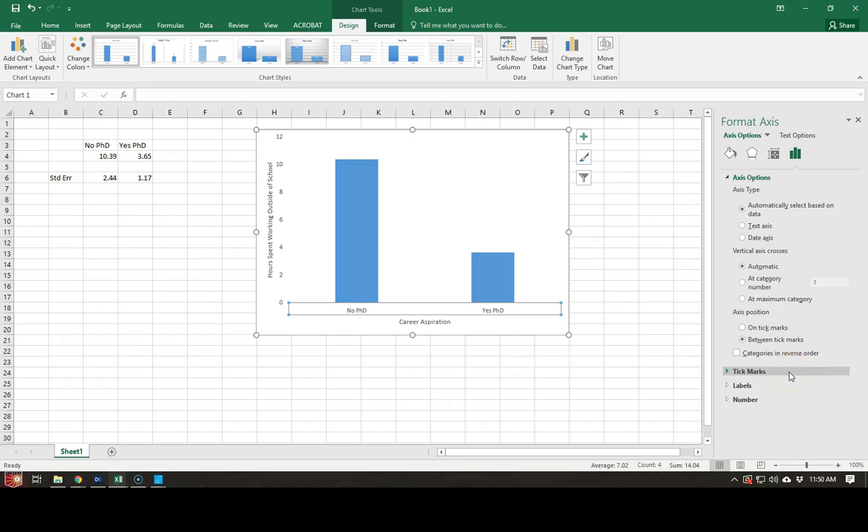
left_click(769, 372)
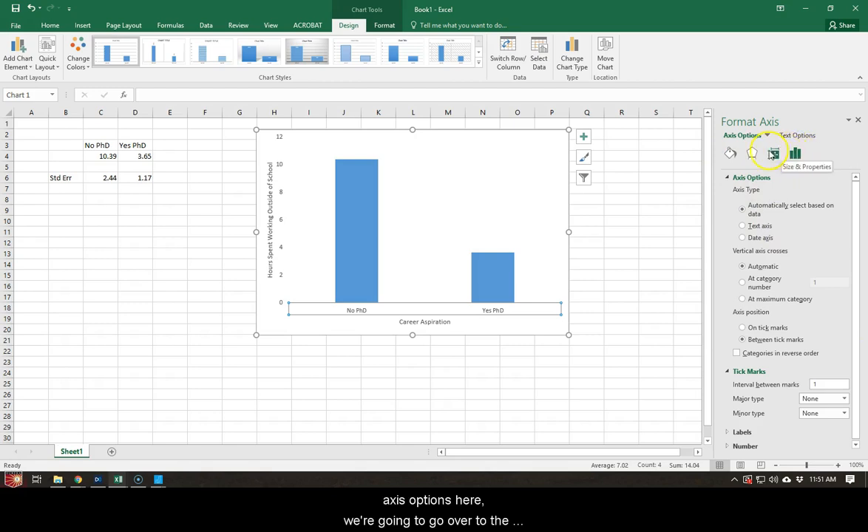
left_click(728, 156)
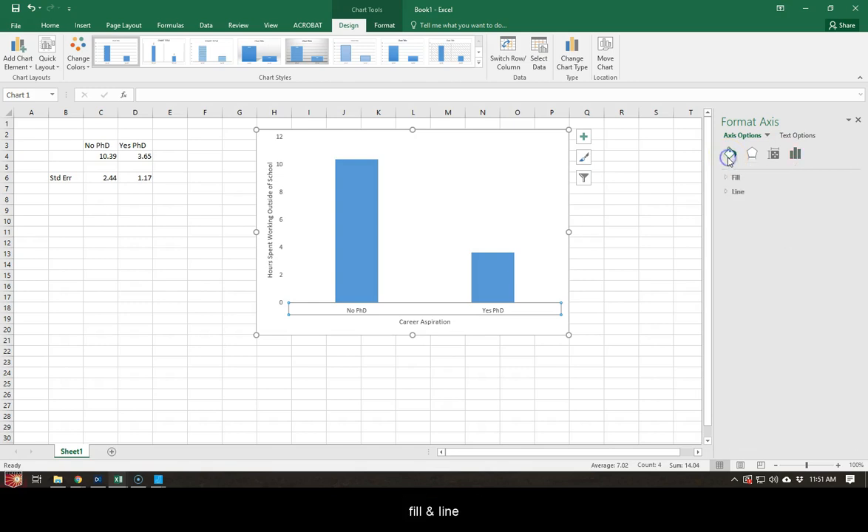
left_click(740, 192)
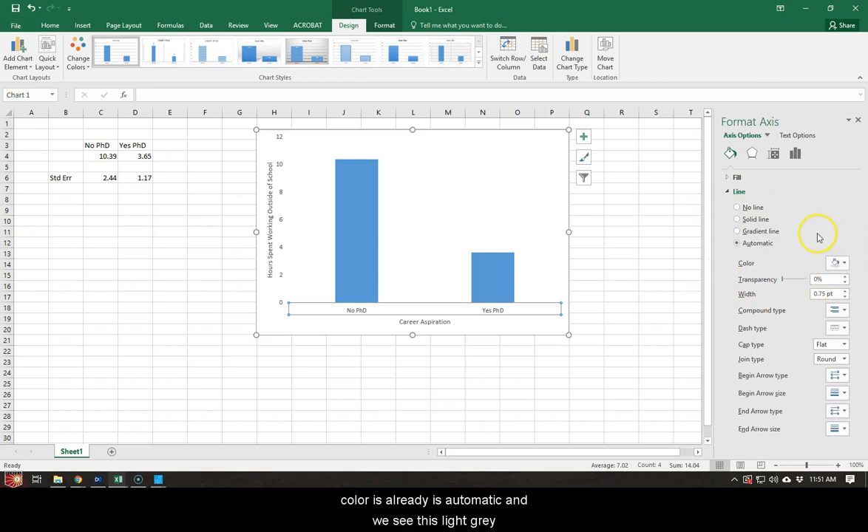
left_click(845, 264)
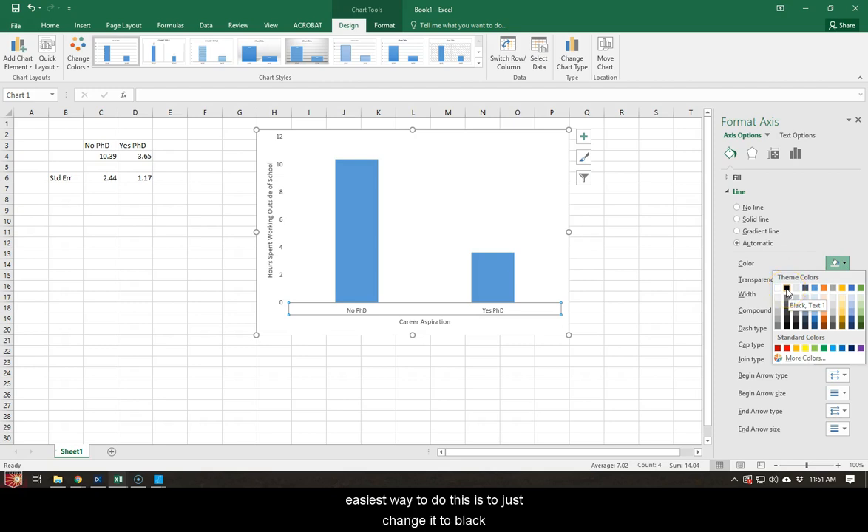
left_click(786, 290)
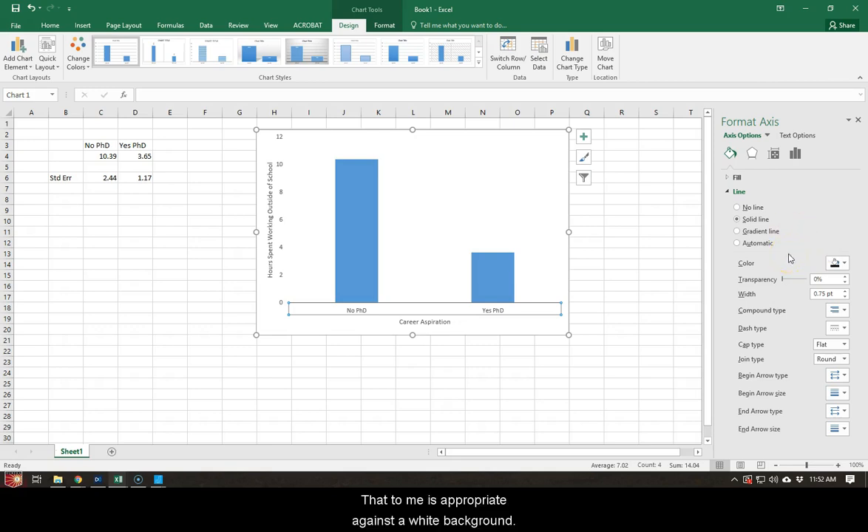
left_click(858, 122)
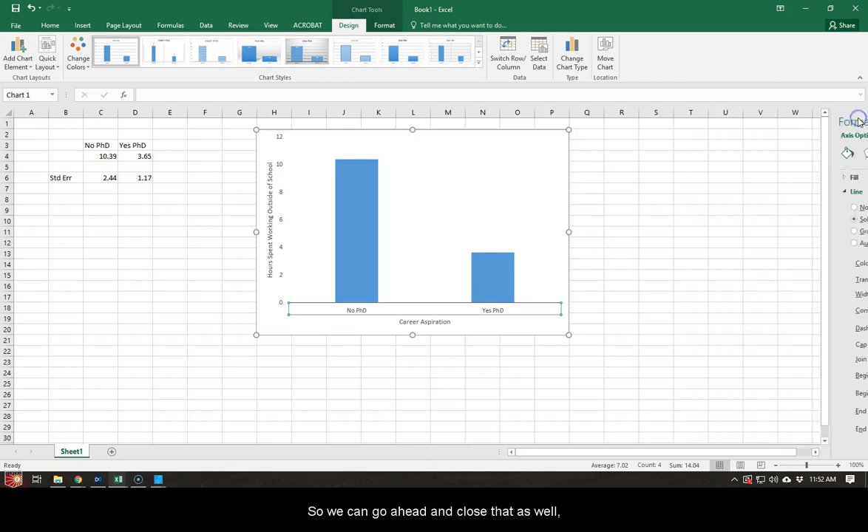
left_click(554, 359)
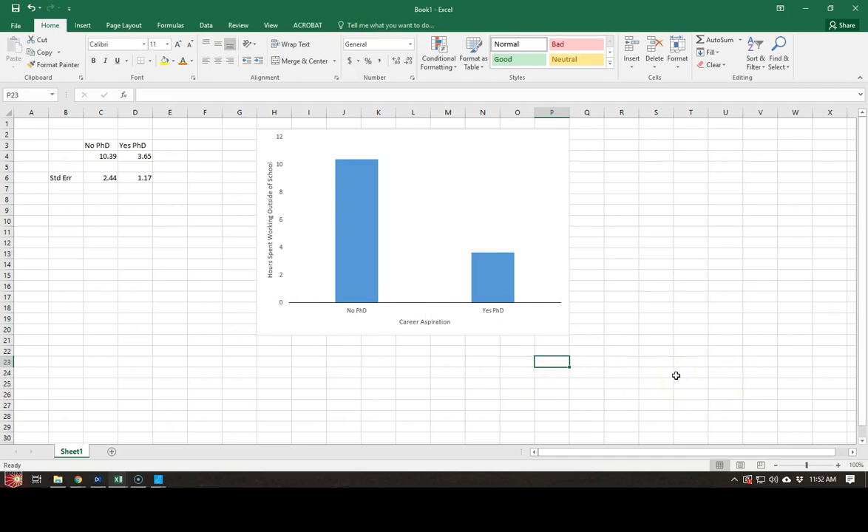
- Set the vertical axis's major tick marks to Outside, close the formatting pane and deselect the chart
double_click(281, 252)
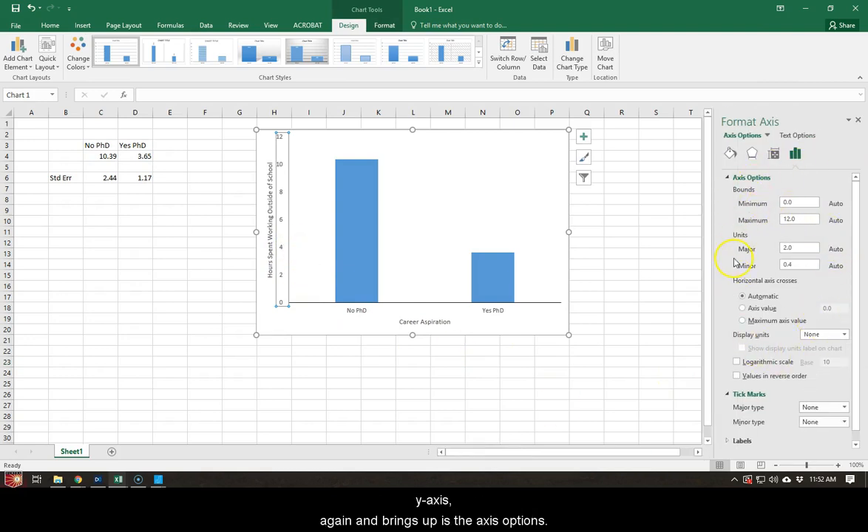
scroll(737, 301, "down", 1)
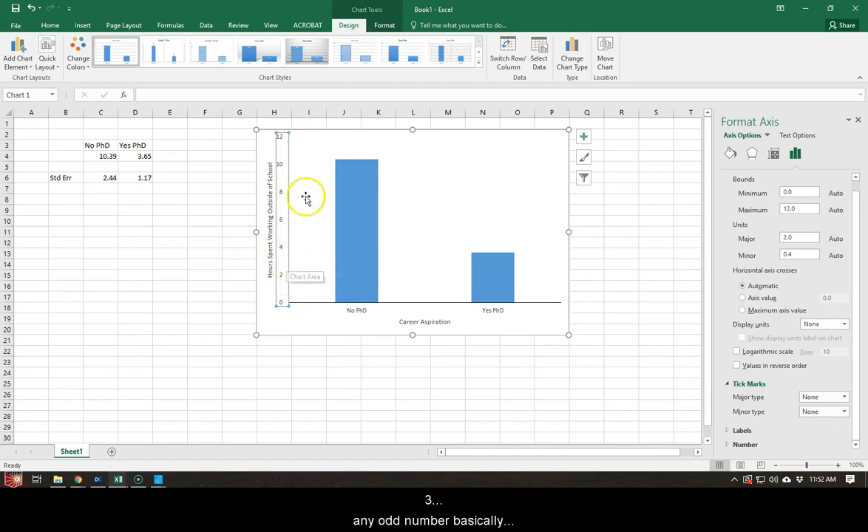
left_click(821, 399)
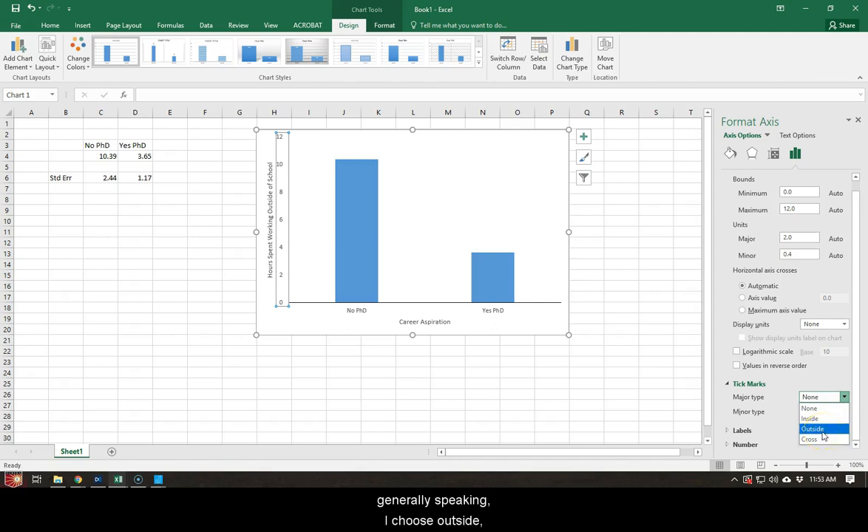
left_click(823, 433)
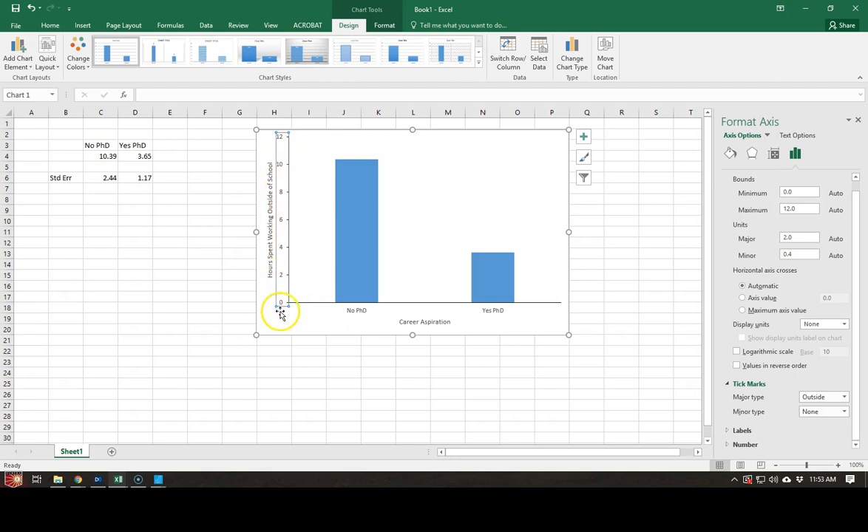
left_click(857, 123)
left_click(576, 252)
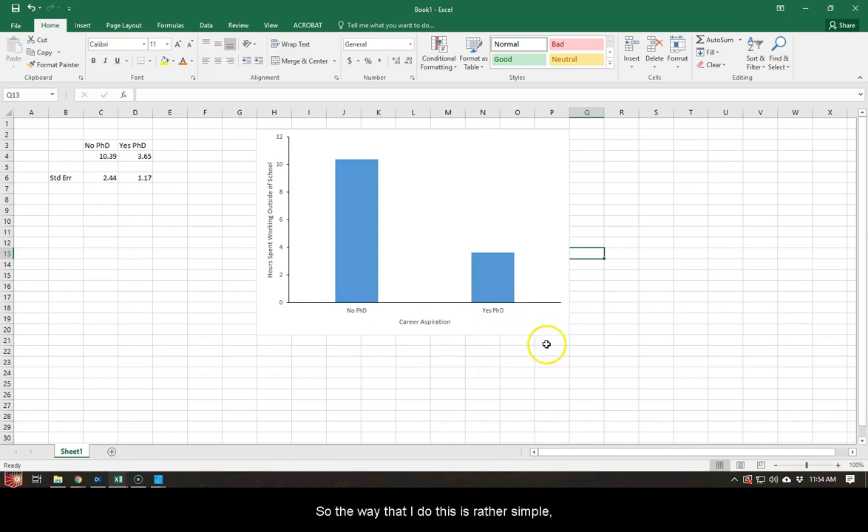
- Set the font size of the horizontal axis category labels to 14
left_click(494, 311)
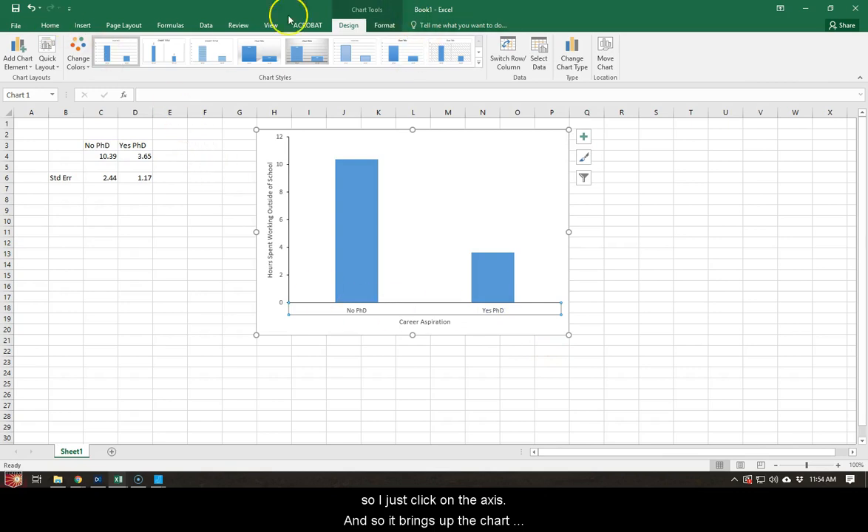
left_click(50, 27)
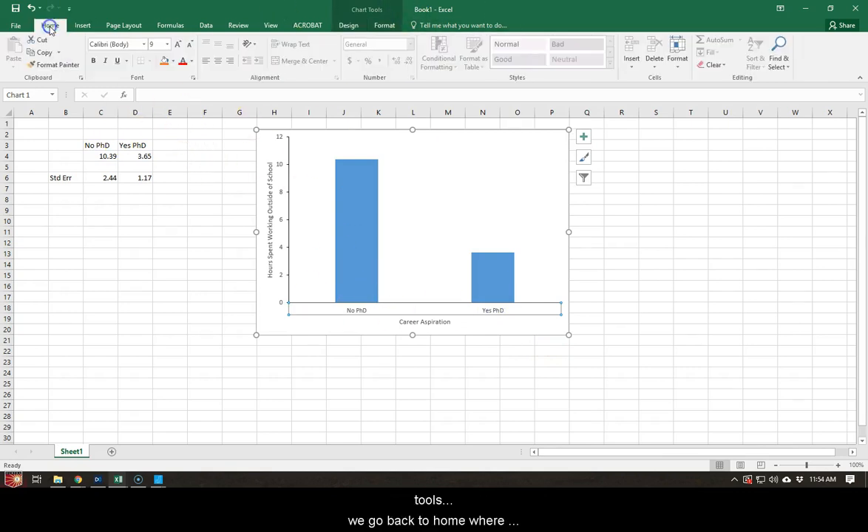
left_click(157, 44)
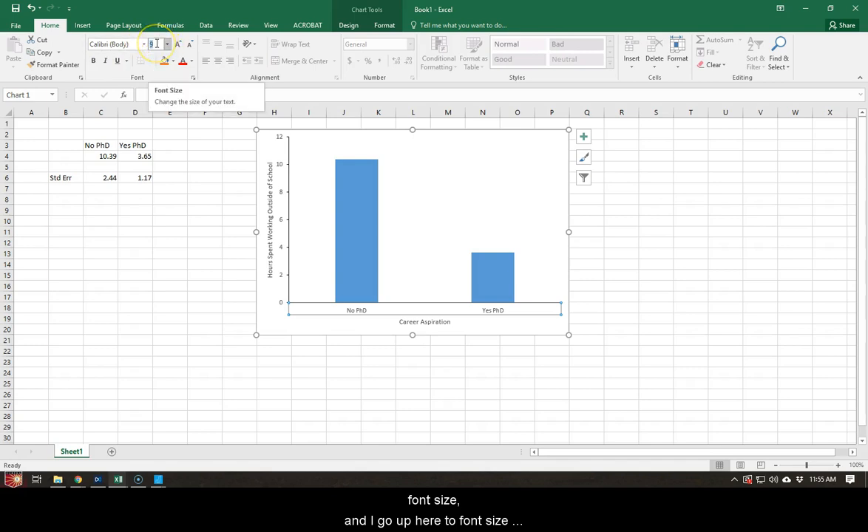
type("14")
key("Return")
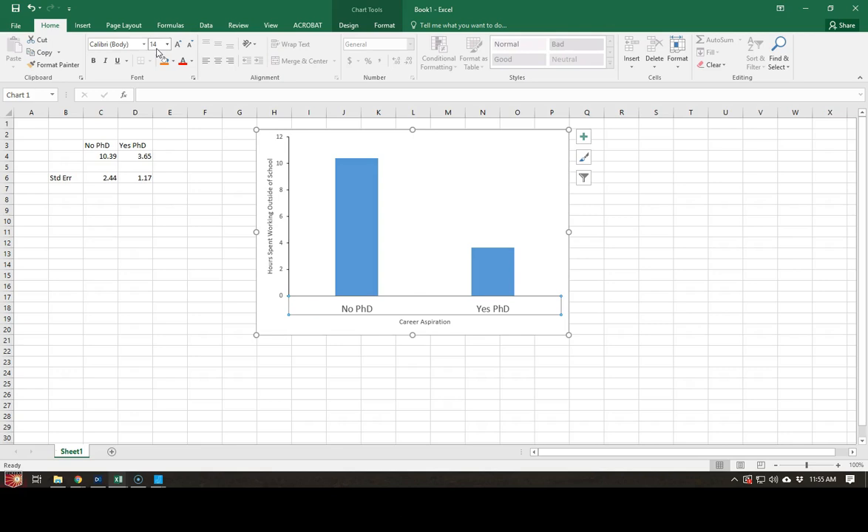
- Set the font size of both the "Career Aspiration" and "Hours Spent Working Outside of School" axis titles to 14
left_click(438, 323)
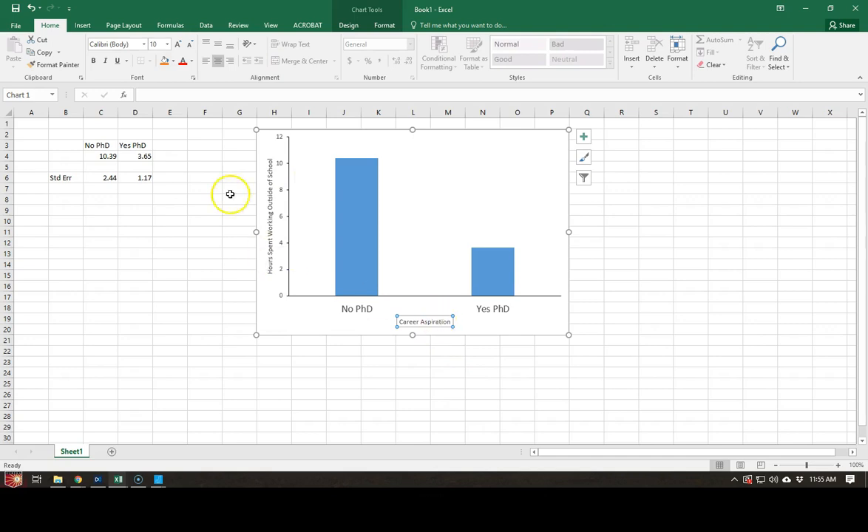
left_click(151, 44)
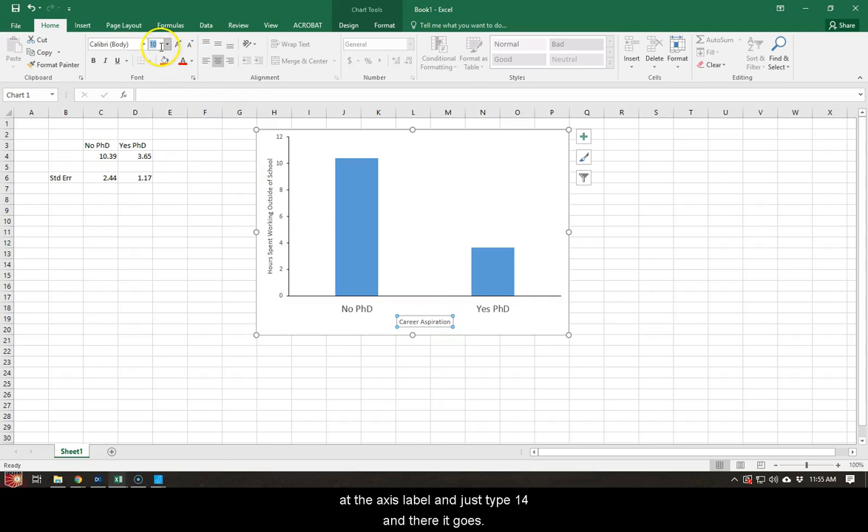
key("Return")
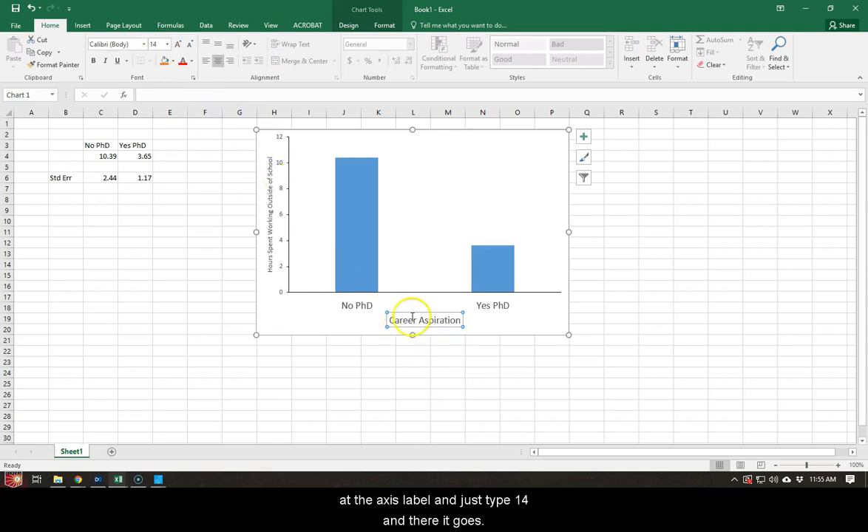
left_click(271, 215)
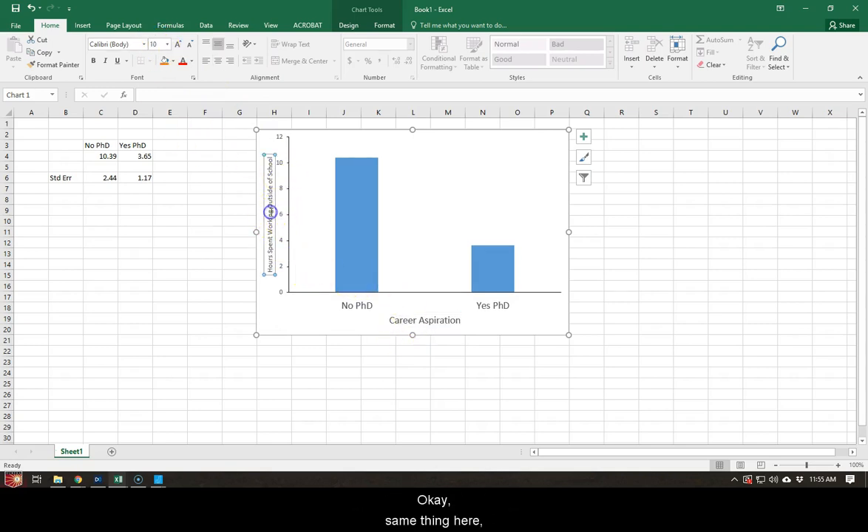
left_click(155, 45)
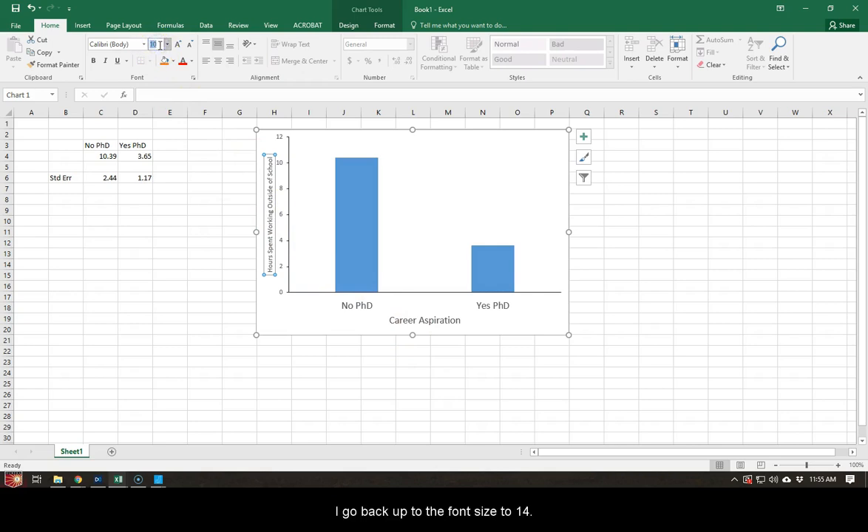
key("Return")
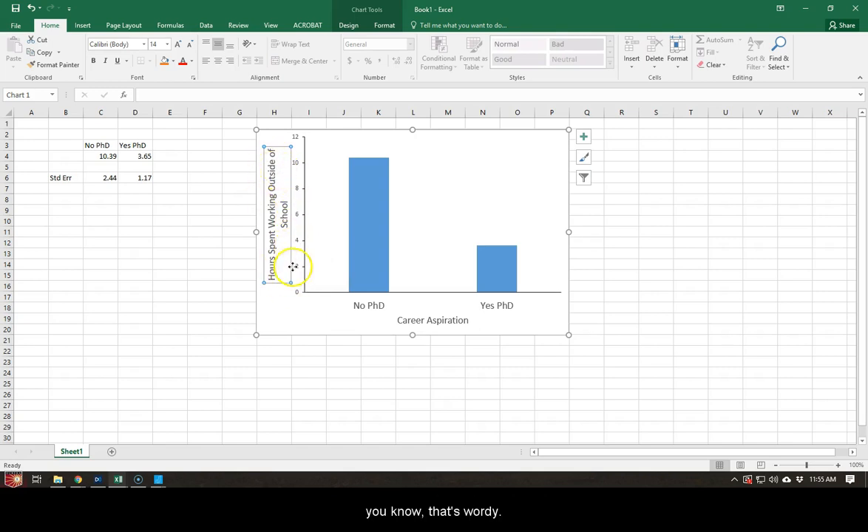
- Set the font size of the vertical axis numbers to 14 and close the formatting pane
double_click(299, 190)
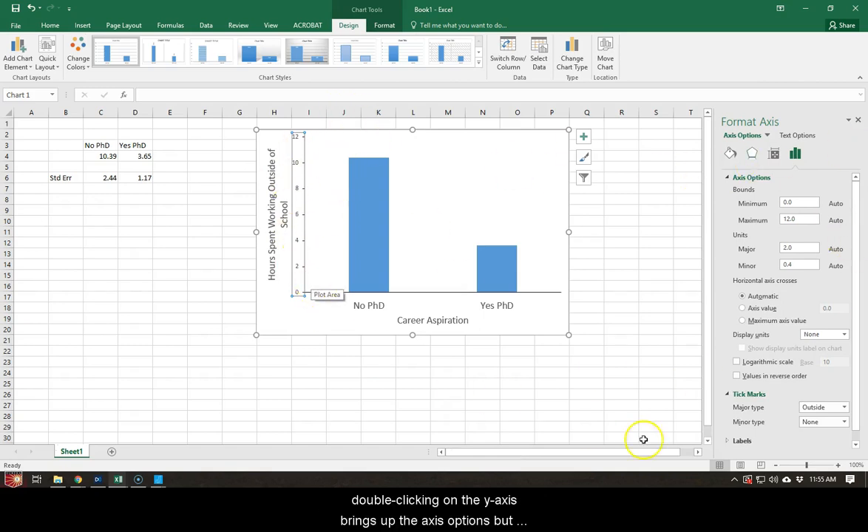
left_click(50, 25)
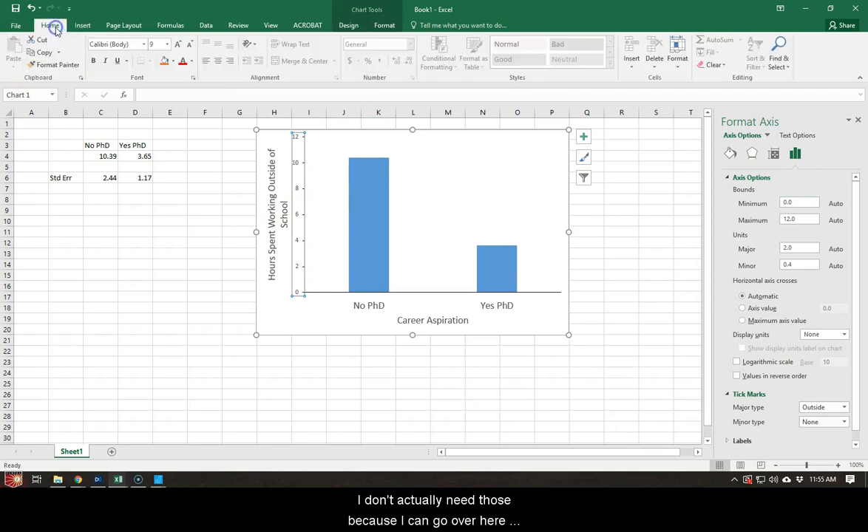
type("14")
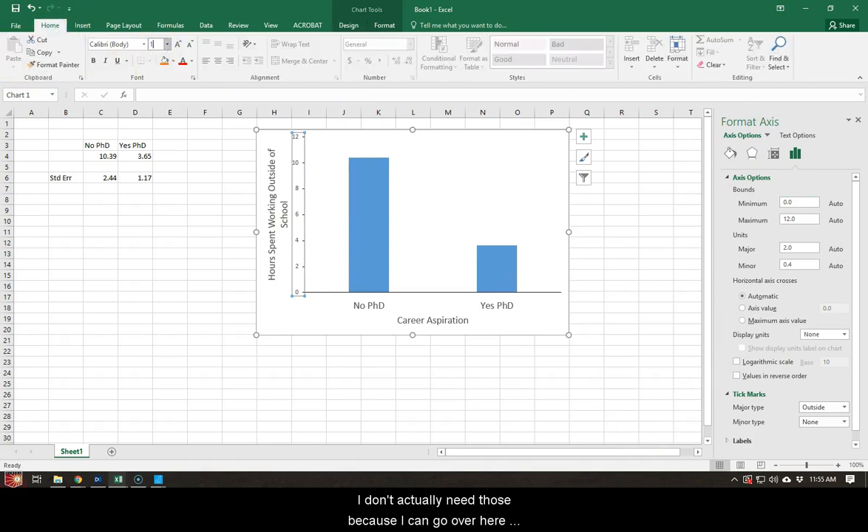
key("Return")
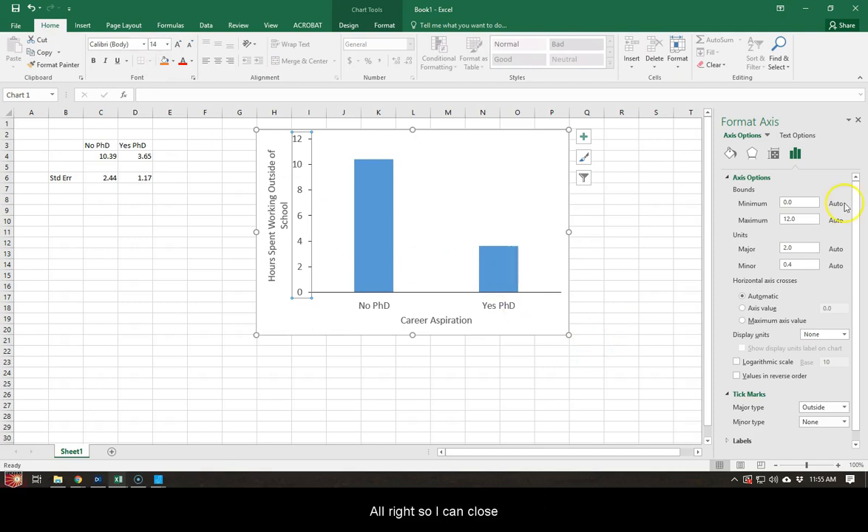
left_click(858, 121)
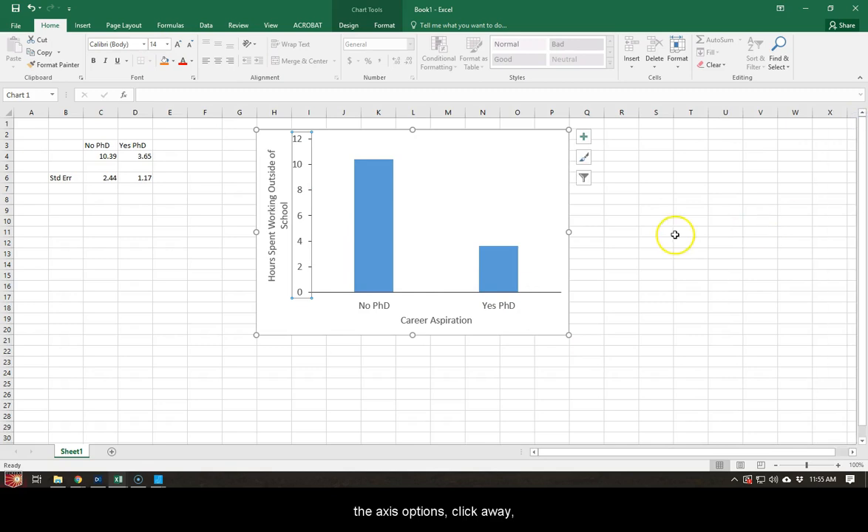
- Add error bars to the chart's columns and open their detailed formatting options
left_click(616, 233)
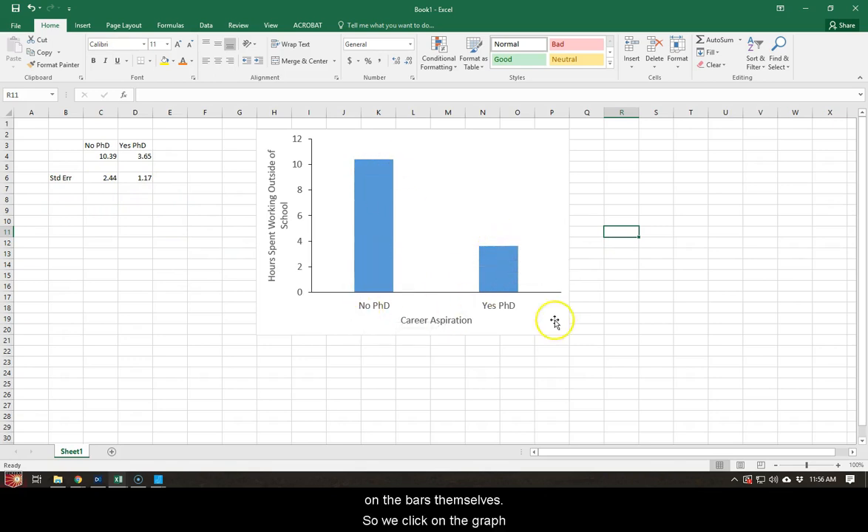
left_click(568, 218)
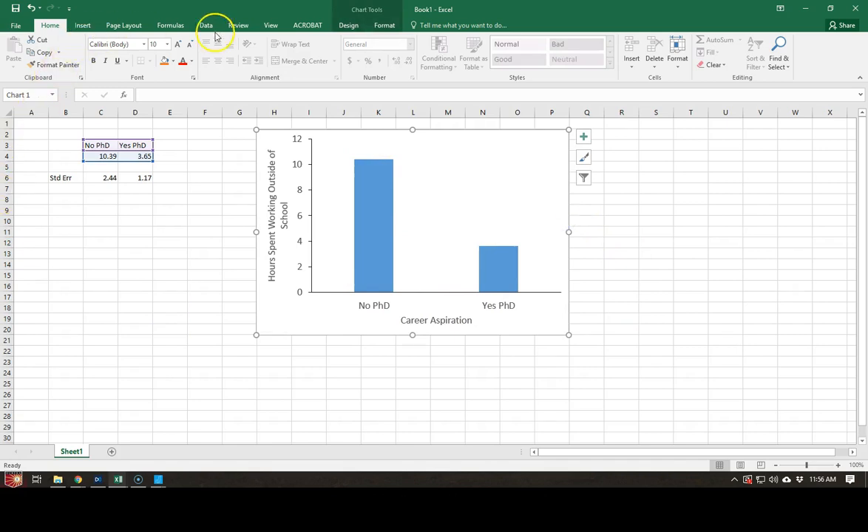
left_click(361, 26)
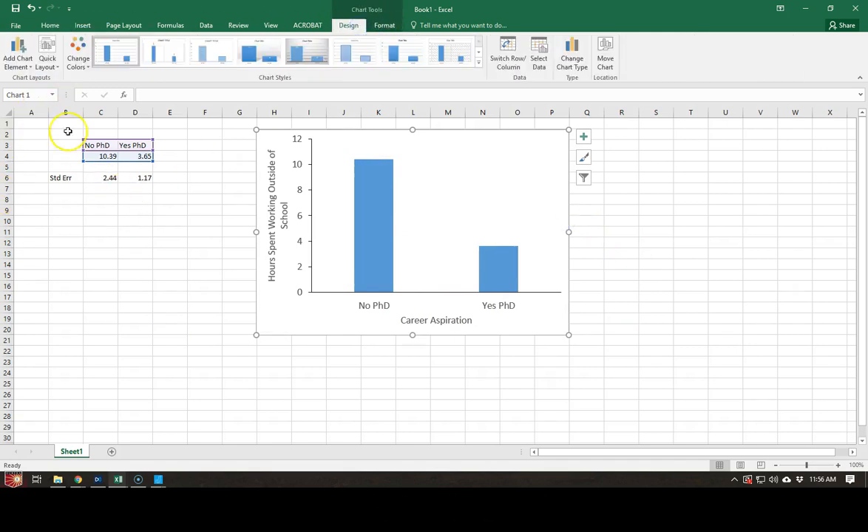
left_click(29, 67)
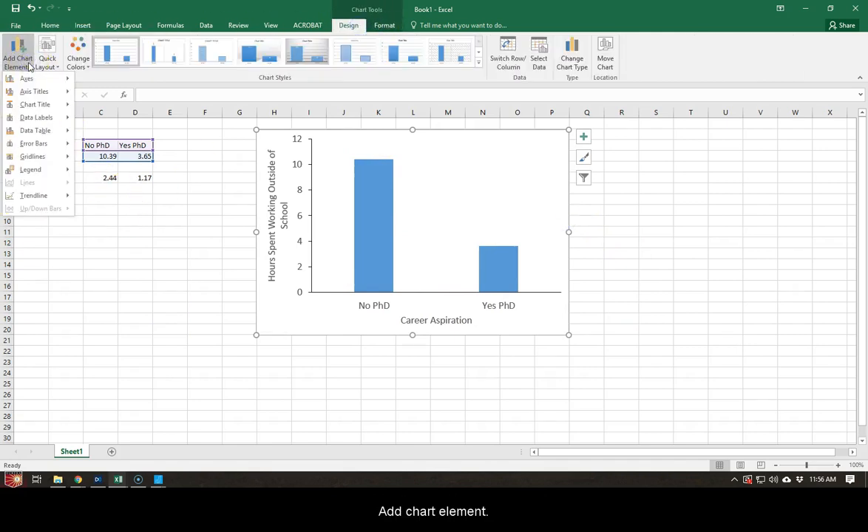
left_click(42, 151)
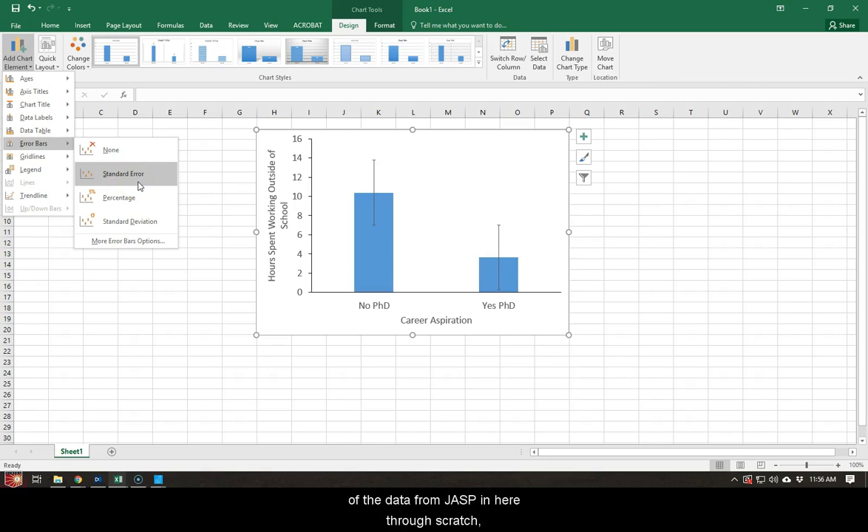
left_click(145, 245)
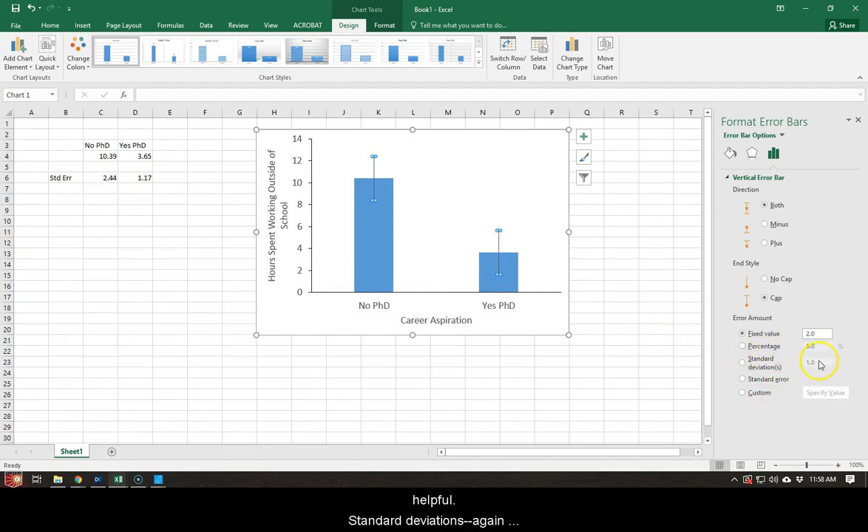
- Switch the error amount to Custom and use the standard errors in C6:D6 as the positive error values
left_click(762, 392)
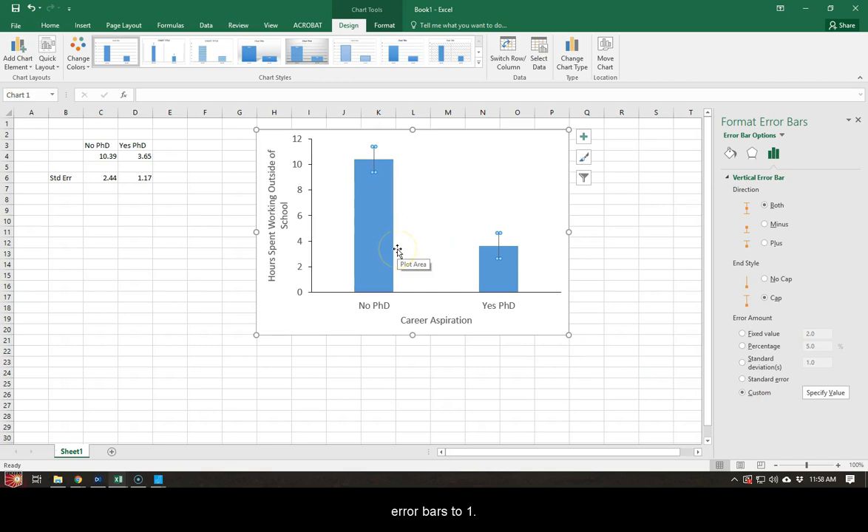
left_click(829, 394)
left_click_drag(600, 189, 115, 235)
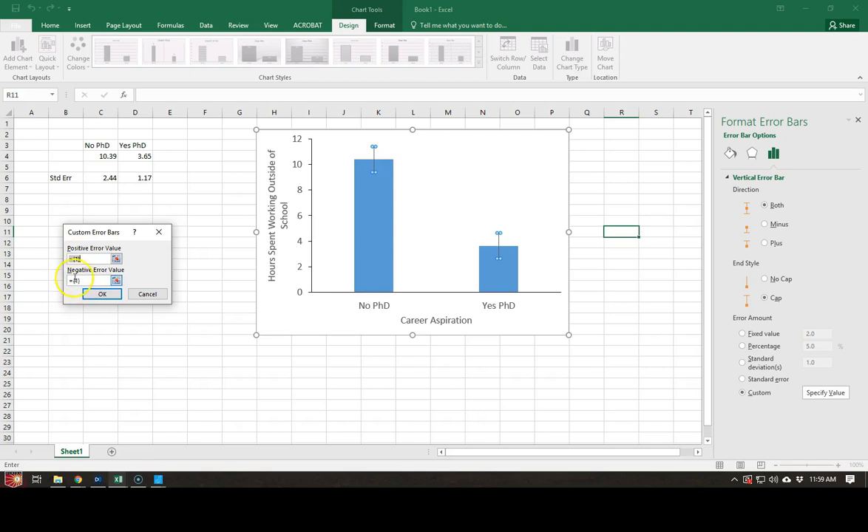
left_click(77, 282)
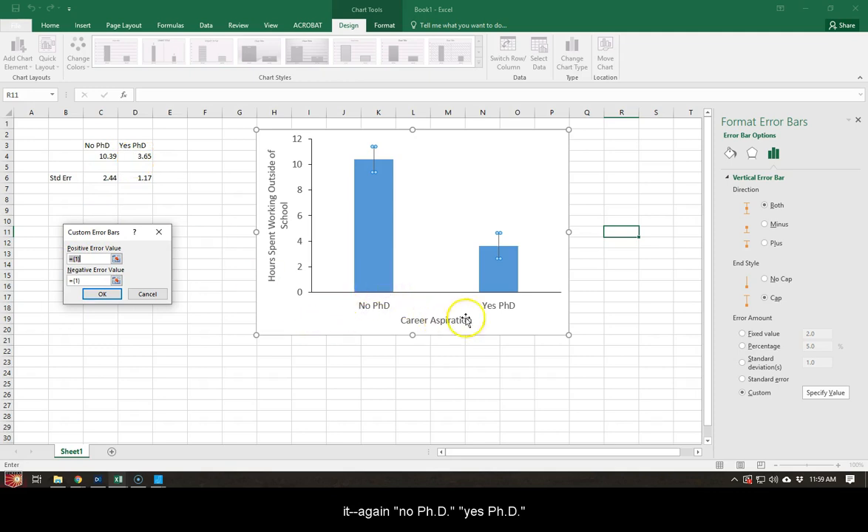
left_click(96, 178)
left_click_drag(96, 177, 136, 180)
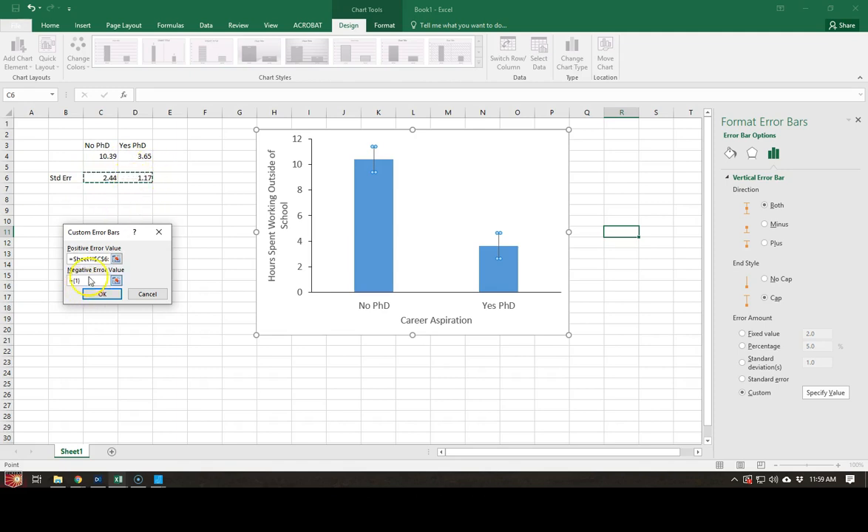
- Replace the negative error value with the standard errors in C6:D6 and apply the custom error bars
left_click(88, 279)
left_click_drag(89, 279, 48, 280)
left_click(94, 280)
left_click_drag(94, 280, 58, 282)
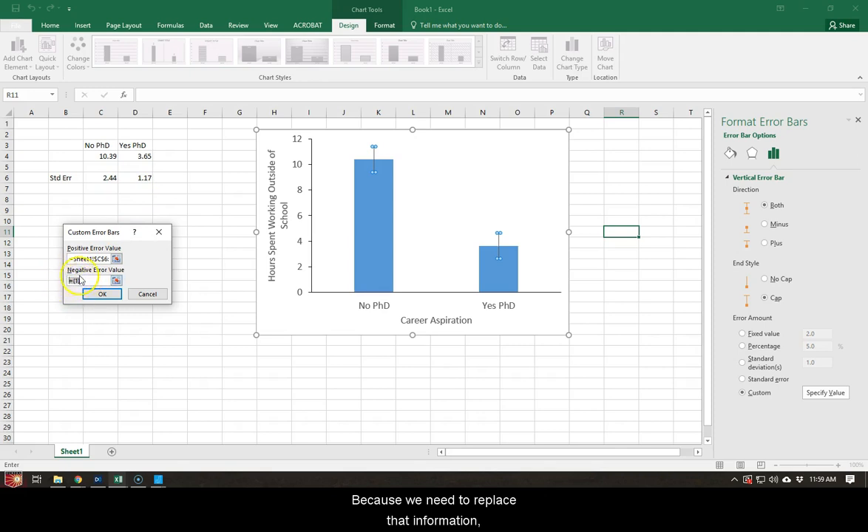
left_click_drag(101, 178, 138, 179)
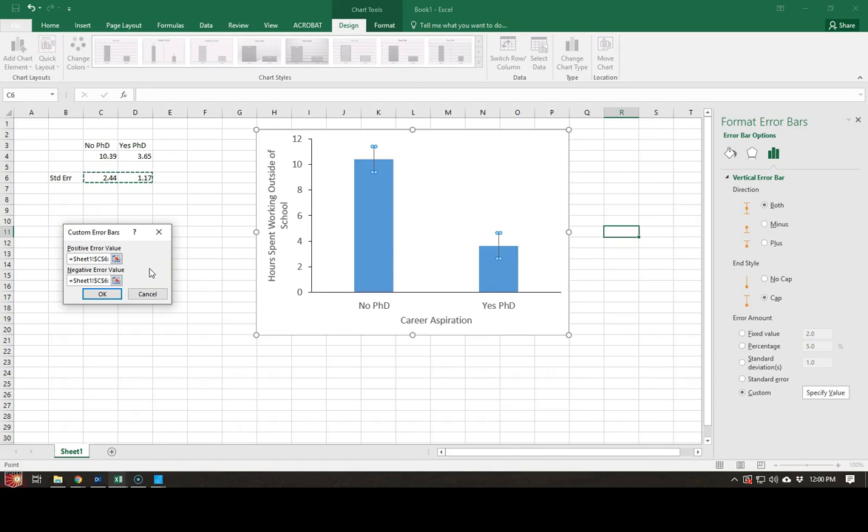
left_click(102, 293)
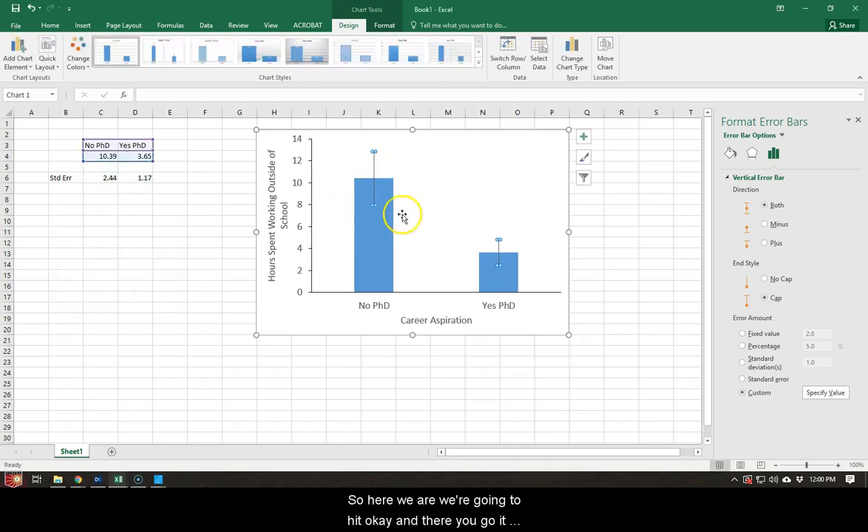
- Check the Yes PhD error bar against its standard error in D6, close the formatting pane and select the chart
left_click(465, 336)
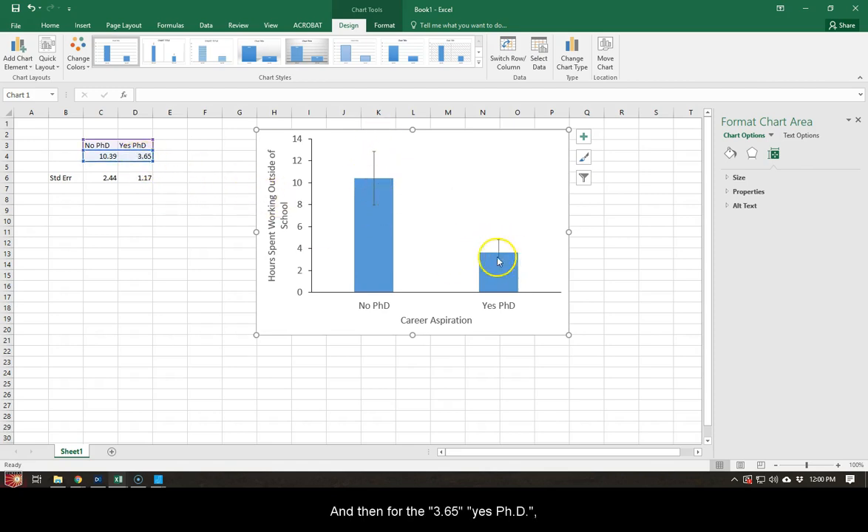
left_click(146, 179)
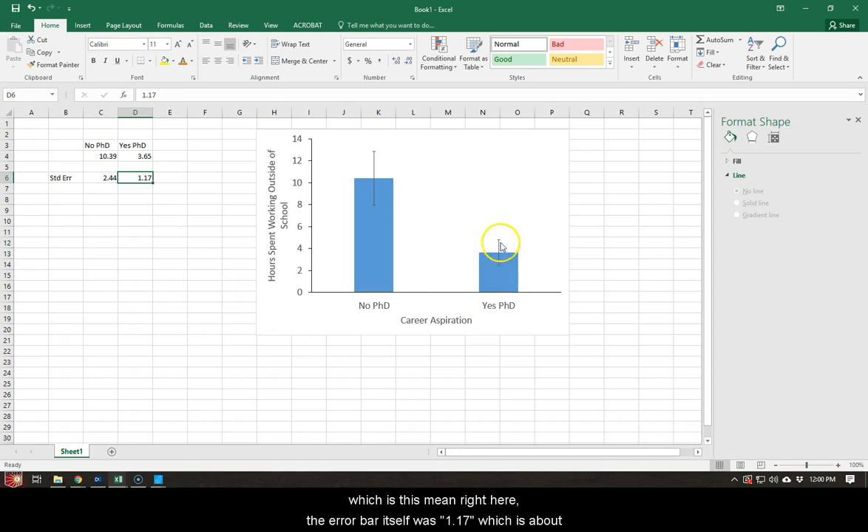
mouse_move(486, 283)
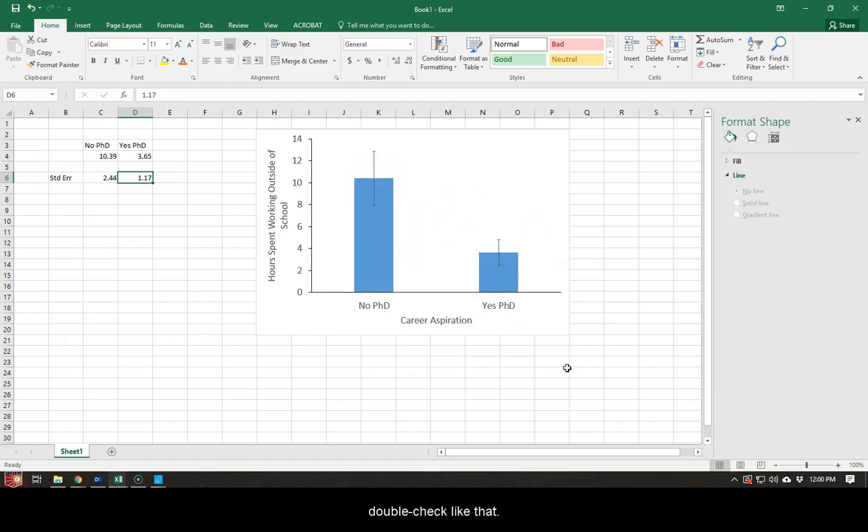
left_click(858, 121)
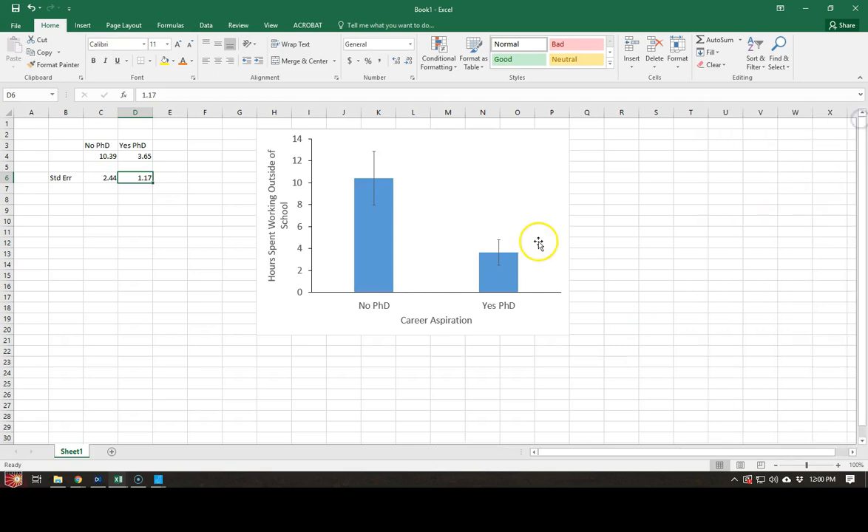
left_click(543, 129)
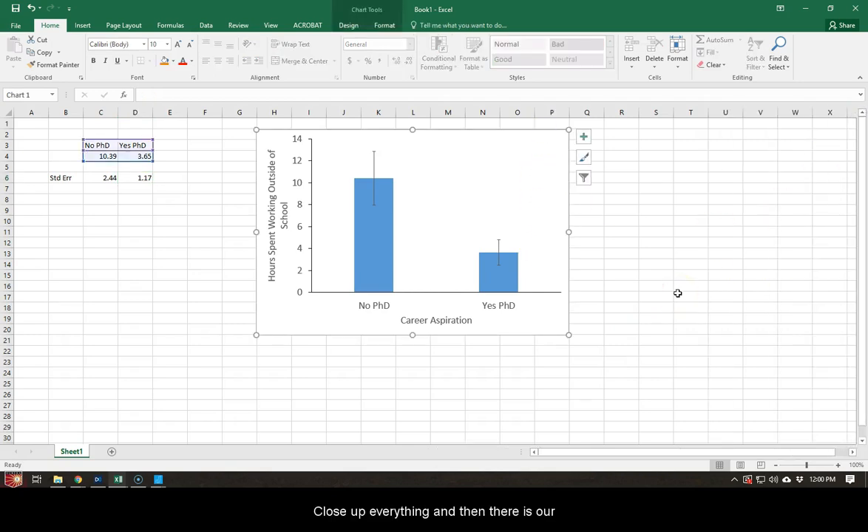